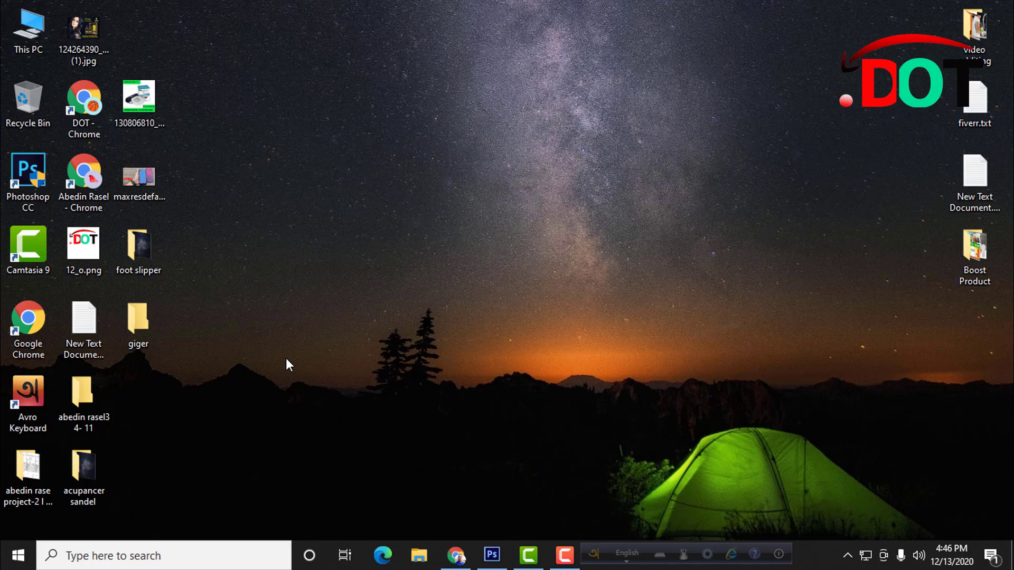
- Refresh the desktop, switch to the recovered Camtasia project and move the playhead to the start of the timeline
{"action": "right_click", "coordinate": [275, 247]}
{"action": "left_click", "coordinate": [298, 290]}
{"action": "mouse_move", "coordinate": [528, 555]}
{"action": "left_click", "coordinate": [476, 446]}
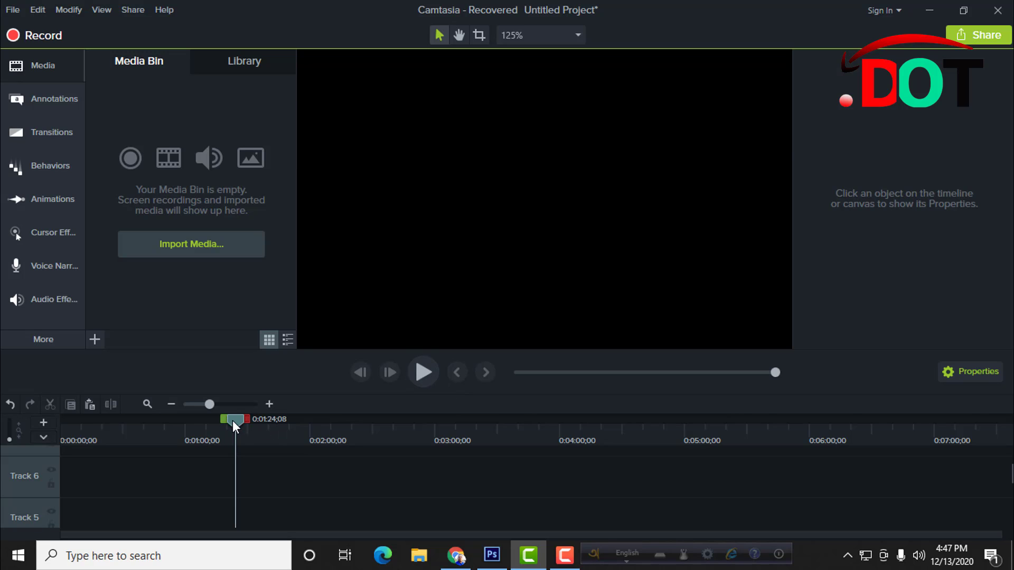
{"action": "left_click_drag", "start_coordinate": [233, 420], "coordinate": [46, 426]}
{"action": "scroll", "coordinate": [164, 480], "scroll_direction": "up", "scroll_amount": 2}
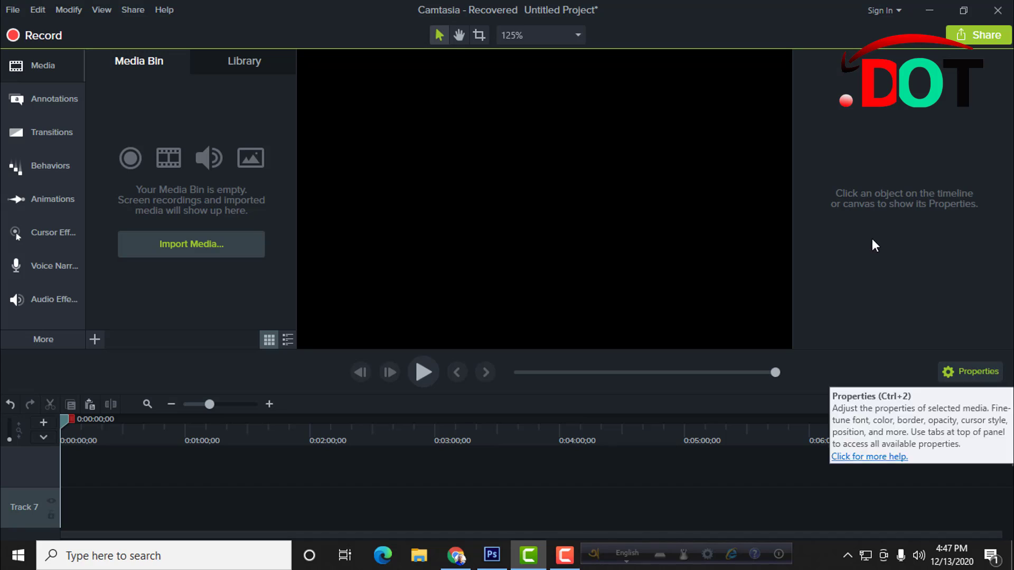
- Examine the properties pane toggle, the canvas zoom options and the available media import sources
{"action": "left_click", "coordinate": [984, 378]}
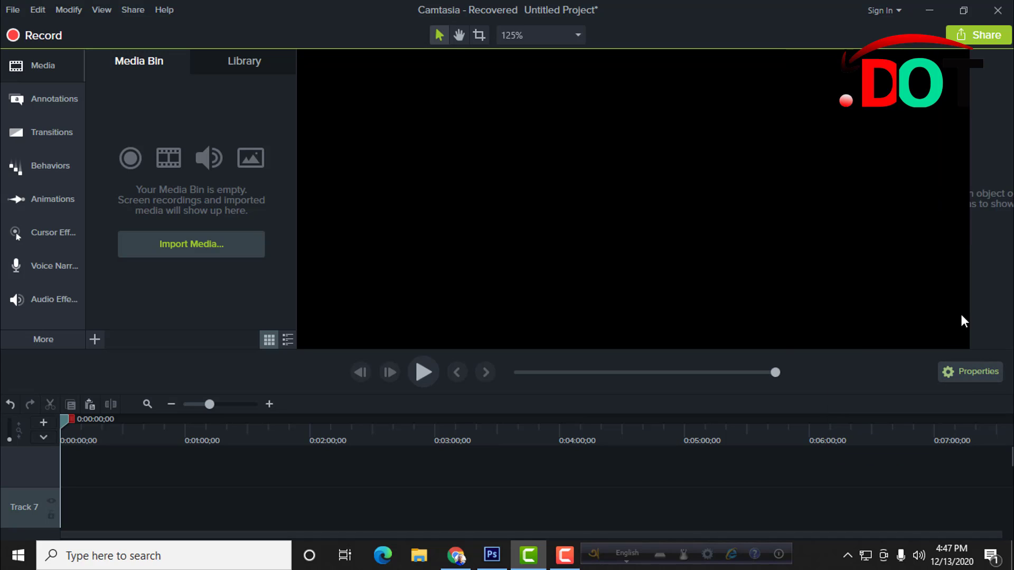
{"action": "left_click", "coordinate": [985, 378]}
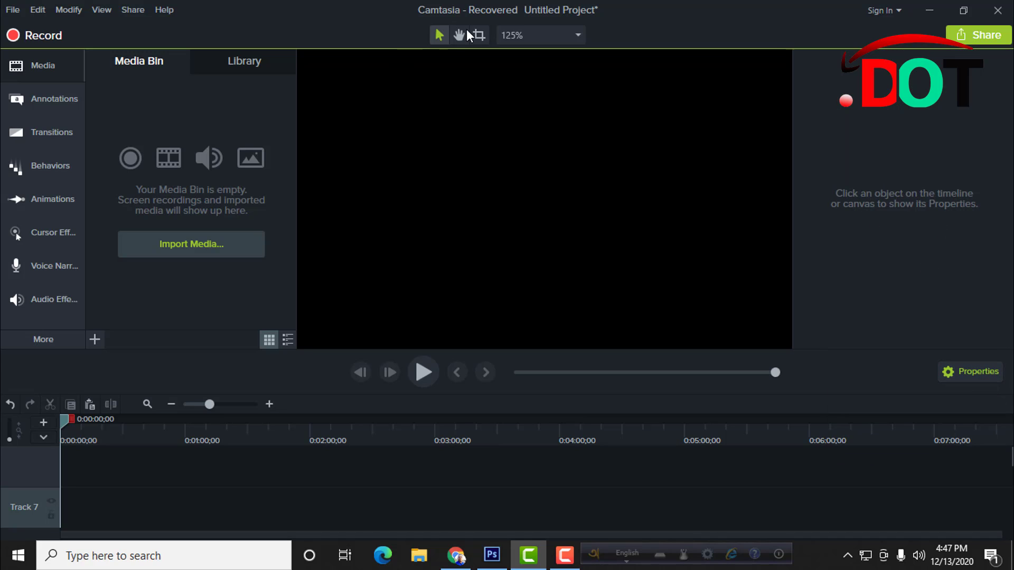
{"action": "left_click", "coordinate": [543, 35]}
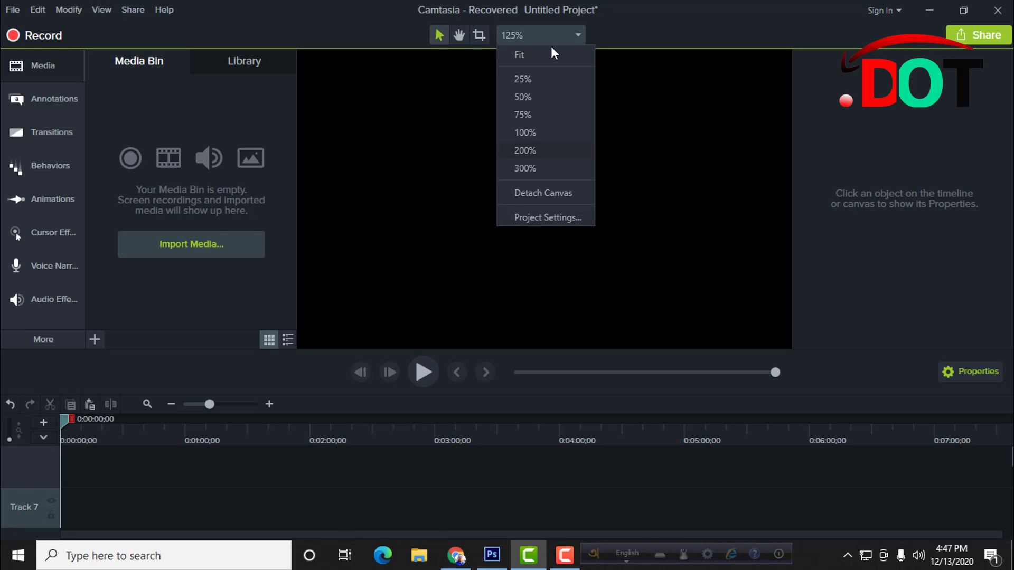
{"action": "left_click", "coordinate": [771, 180]}
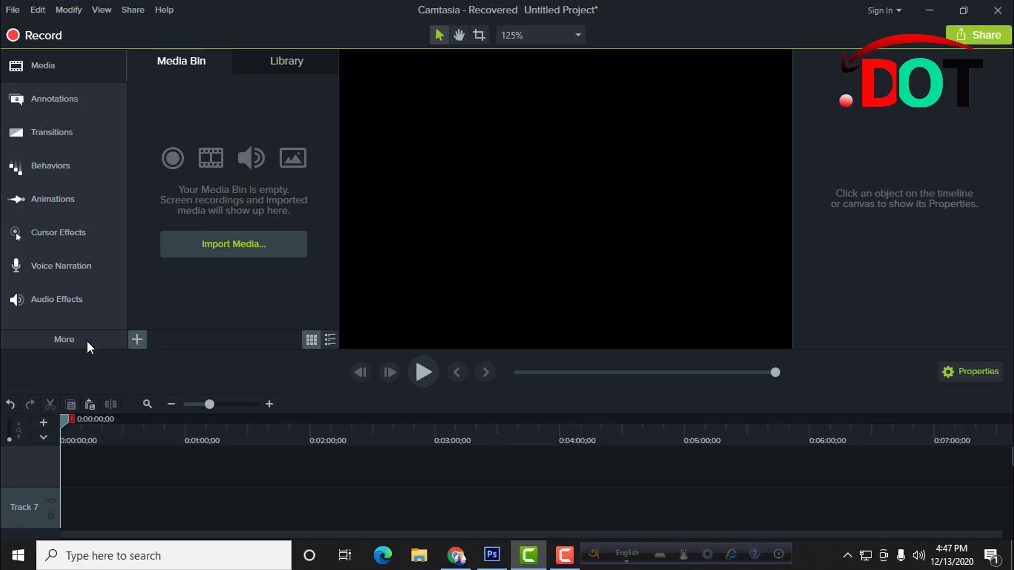
{"action": "left_click", "coordinate": [144, 340]}
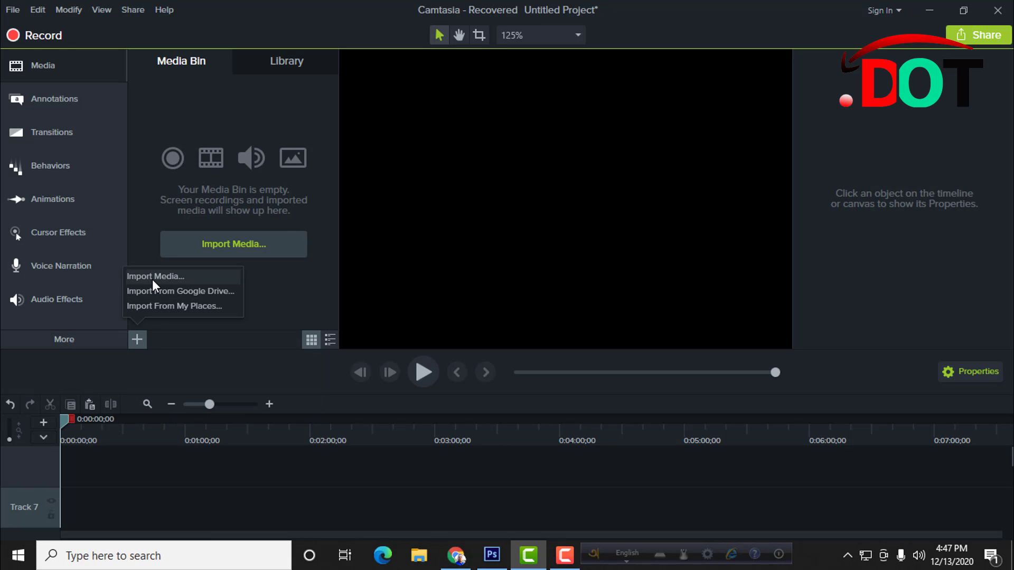
{"action": "left_click", "coordinate": [81, 342]}
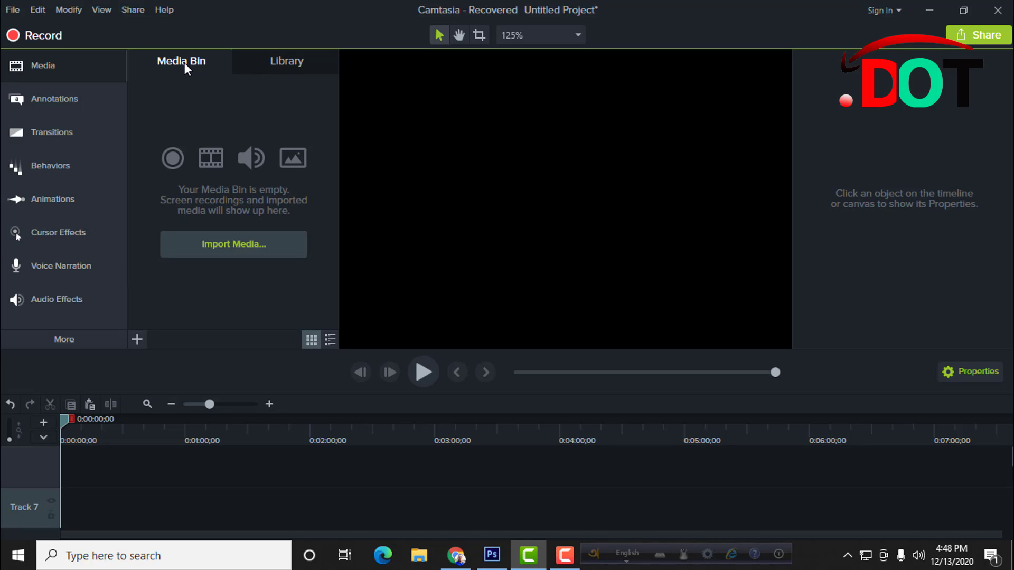
- Browse the library's built-in assets, including the business icons, and return to the Media Bin
{"action": "left_click", "coordinate": [283, 61]}
{"action": "scroll", "coordinate": [233, 222], "scroll_direction": "down", "scroll_amount": 5}
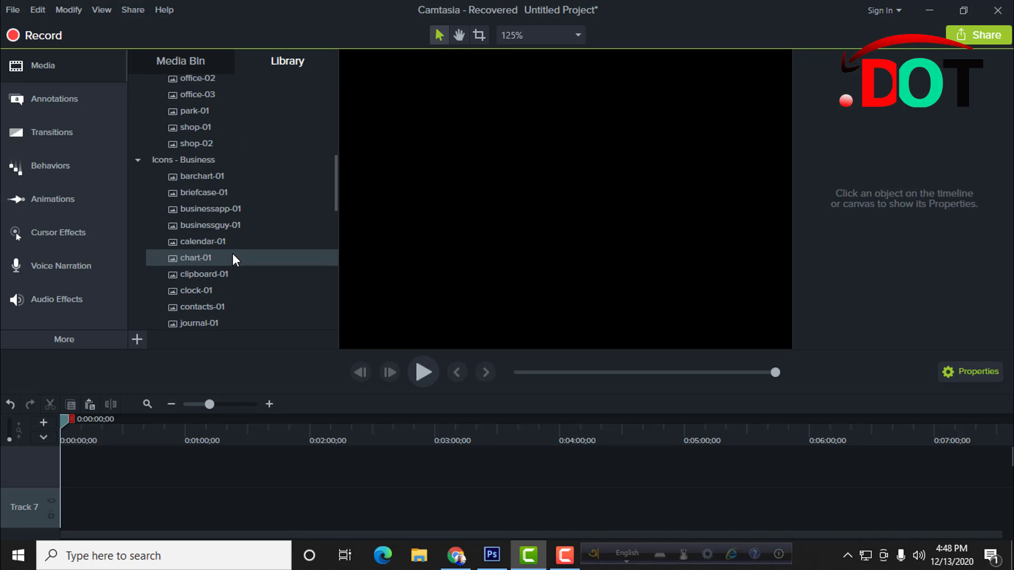
{"action": "scroll", "coordinate": [233, 253], "scroll_direction": "up", "scroll_amount": 8}
{"action": "left_click", "coordinate": [189, 60]}
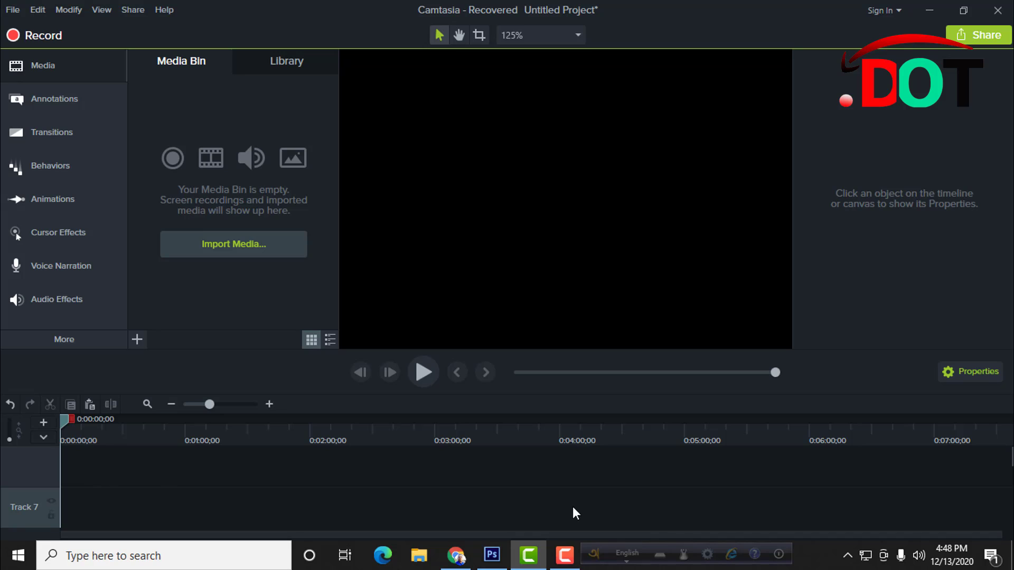
- Review the timeline's tracks and zoom scale, and compare the Media Bin's details and thumbnail views
{"action": "scroll", "coordinate": [369, 506], "scroll_direction": "down", "scroll_amount": 2}
{"action": "scroll", "coordinate": [75, 495], "scroll_direction": "up", "scroll_amount": 2}
{"action": "scroll", "coordinate": [72, 495], "scroll_direction": "down", "scroll_amount": 3}
{"action": "scroll", "coordinate": [63, 494], "scroll_direction": "down", "scroll_amount": 3}
{"action": "scroll", "coordinate": [56, 490], "scroll_direction": "up", "scroll_amount": 2}
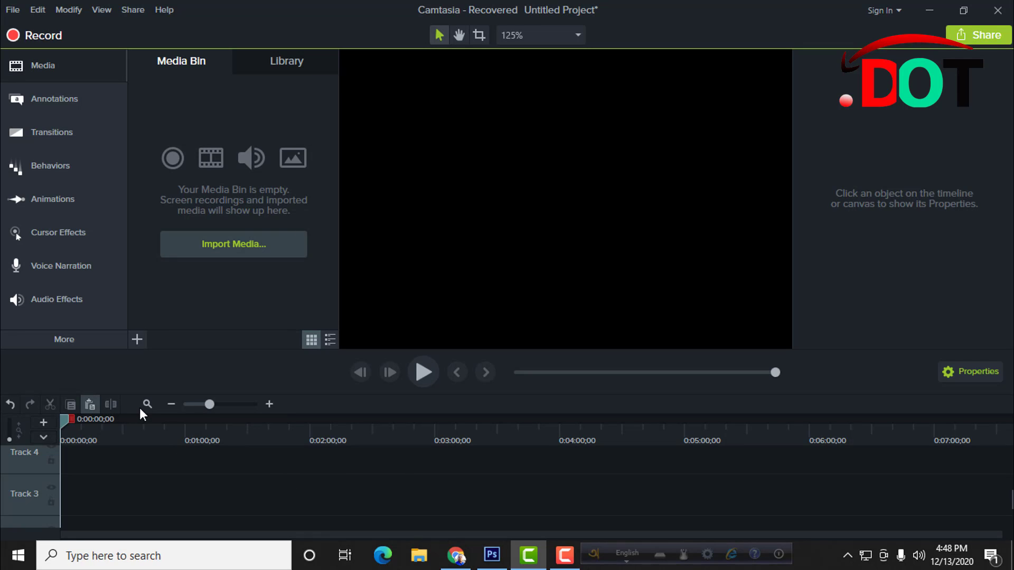
{"action": "mouse_move", "coordinate": [211, 404]}
{"action": "left_mouse_down"}
{"action": "mouse_move", "coordinate": [251, 406]}
{"action": "mouse_move", "coordinate": [209, 410]}
{"action": "left_mouse_up"}
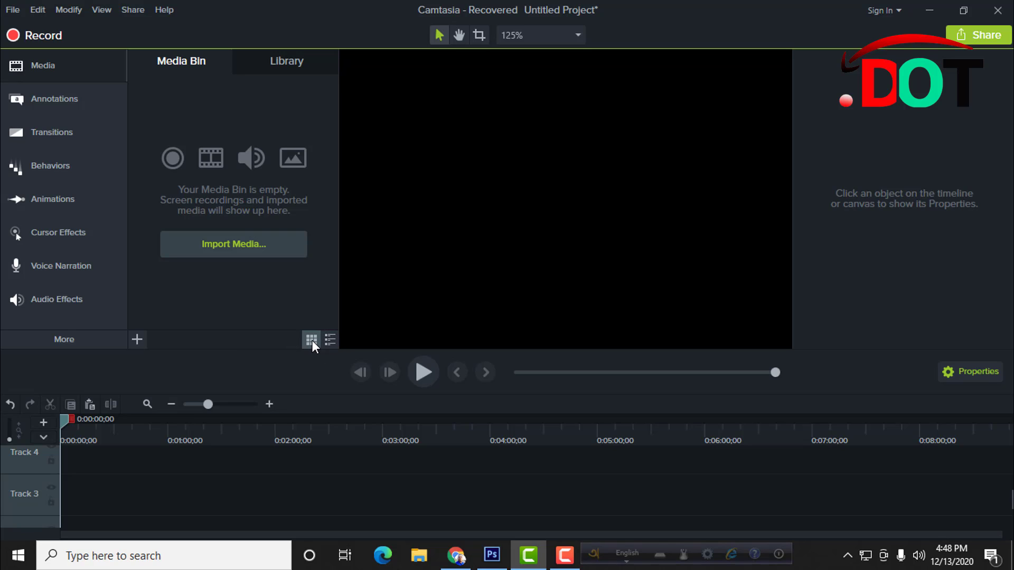
{"action": "left_click", "coordinate": [329, 340]}
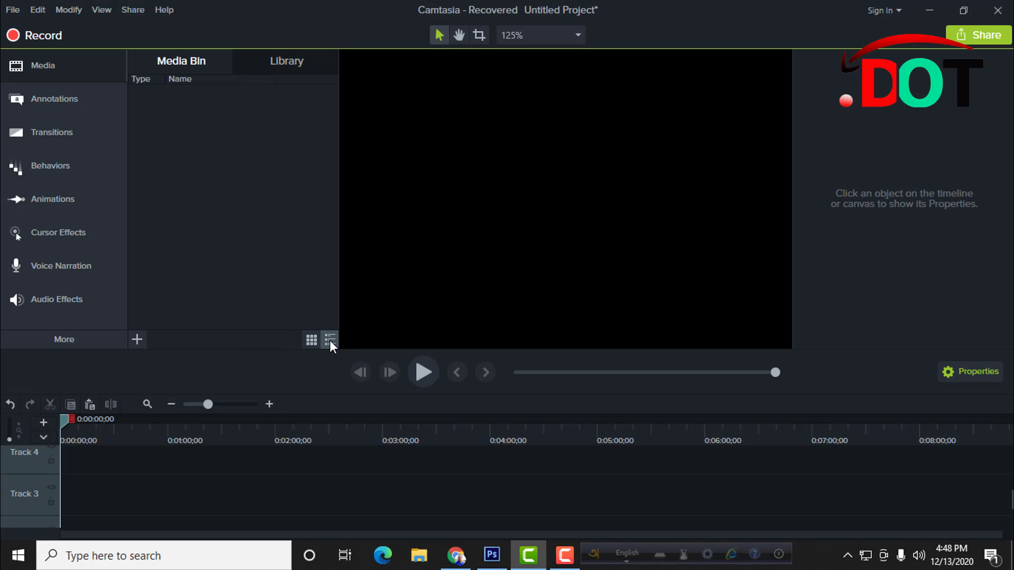
{"action": "left_click", "coordinate": [311, 340]}
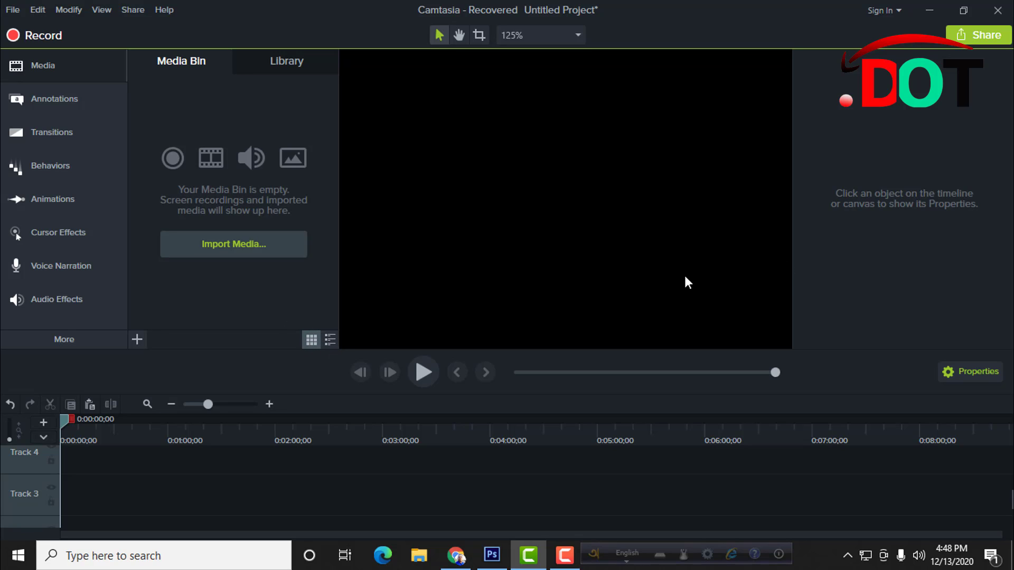
- Add a new track to the timeline and show the marker track
{"action": "left_click", "coordinate": [43, 423]}
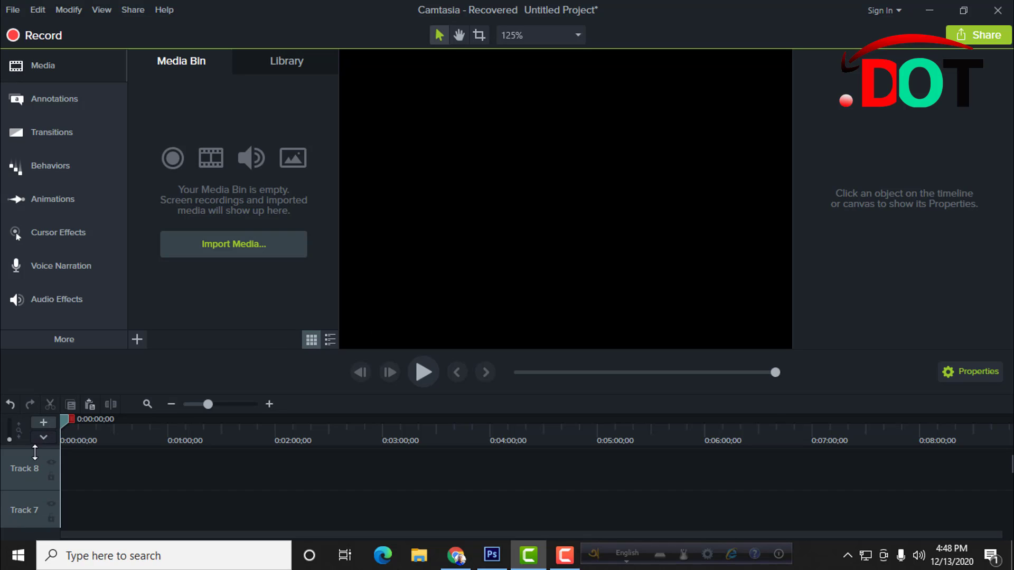
{"action": "scroll", "coordinate": [41, 493], "scroll_direction": "down", "scroll_amount": 3}
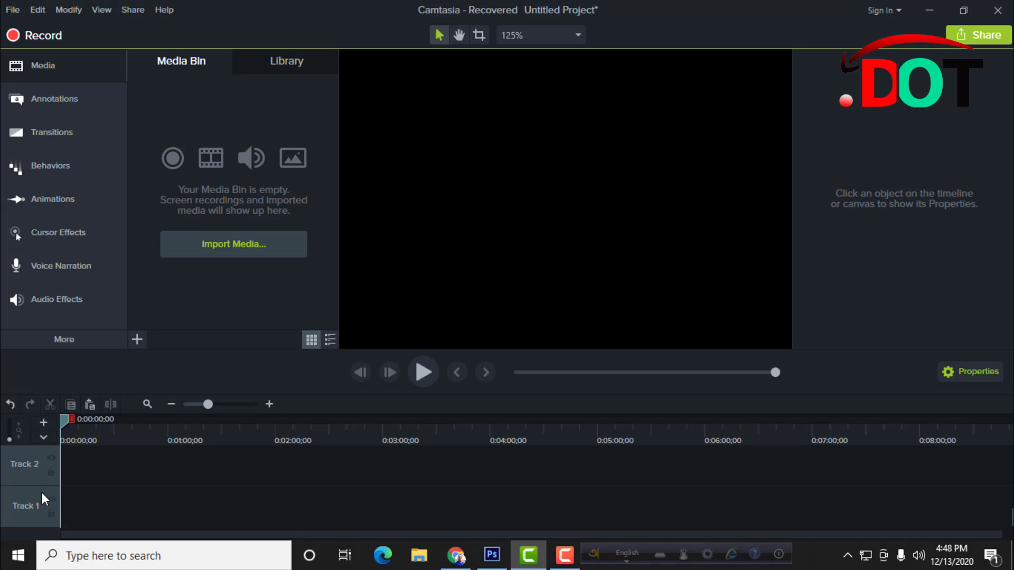
{"action": "left_click", "coordinate": [45, 436]}
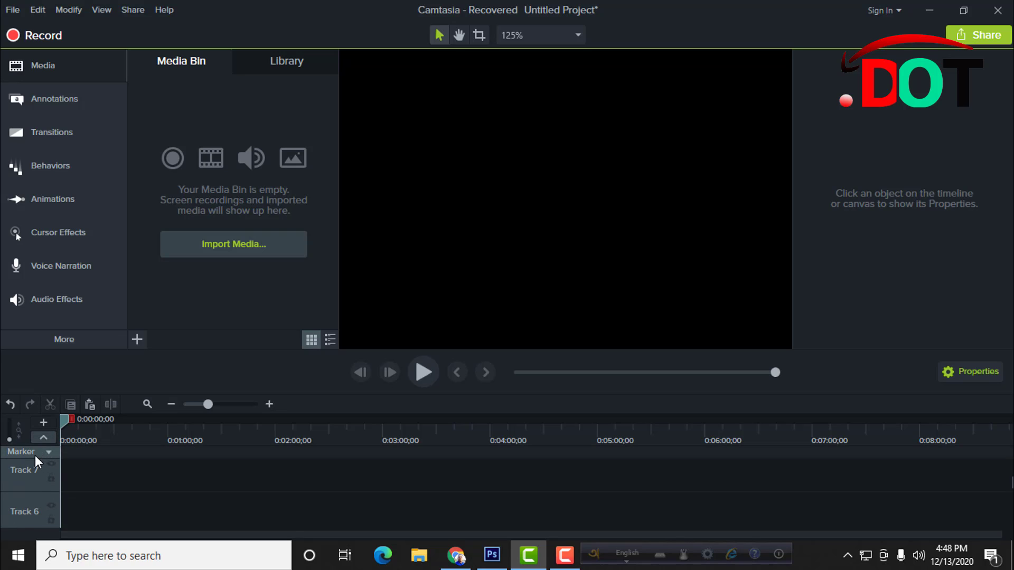
{"action": "left_click", "coordinate": [36, 452]}
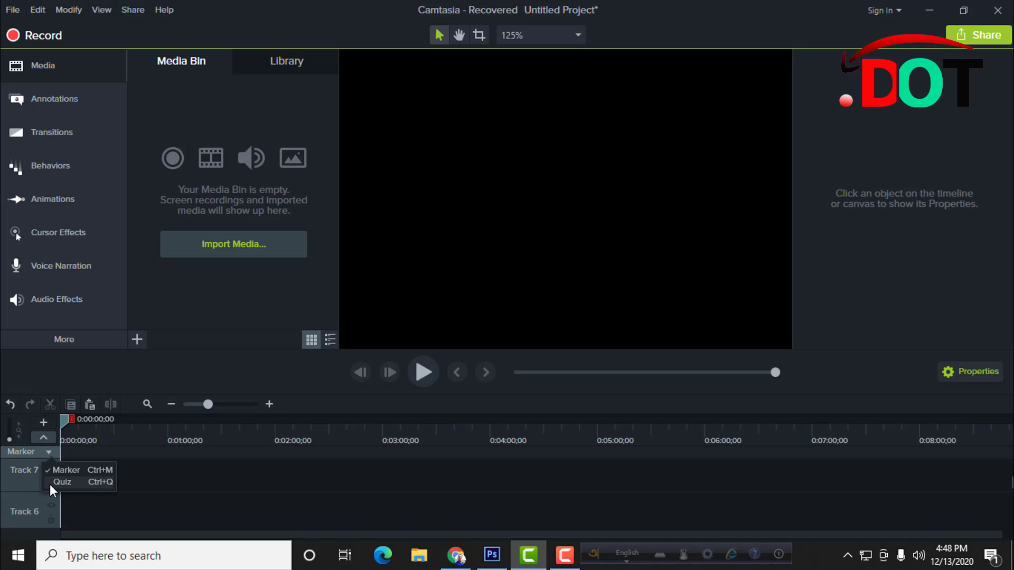
{"action": "left_click", "coordinate": [217, 480]}
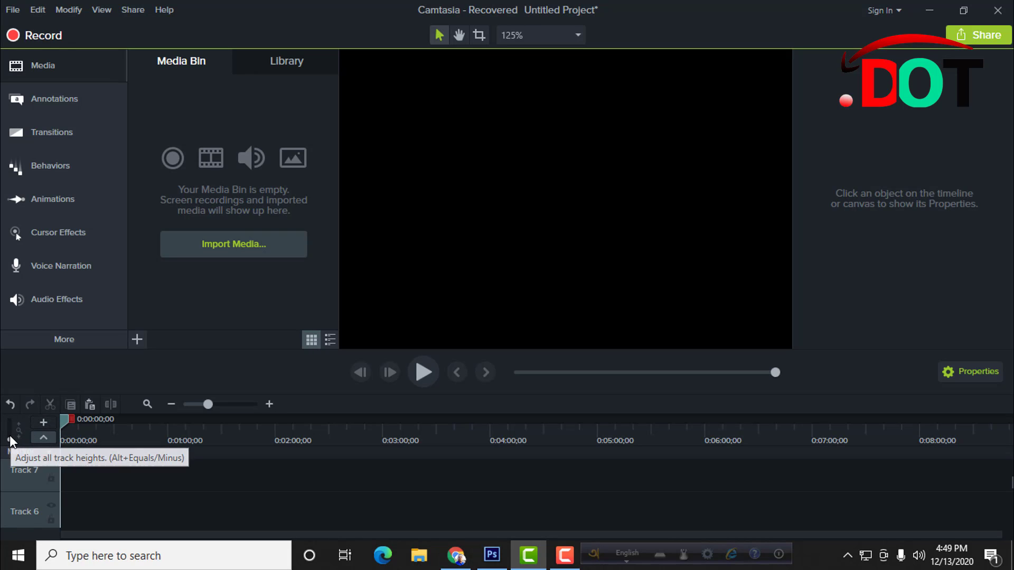
{"action": "left_click_drag", "start_coordinate": [10, 435], "coordinate": [9, 445]}
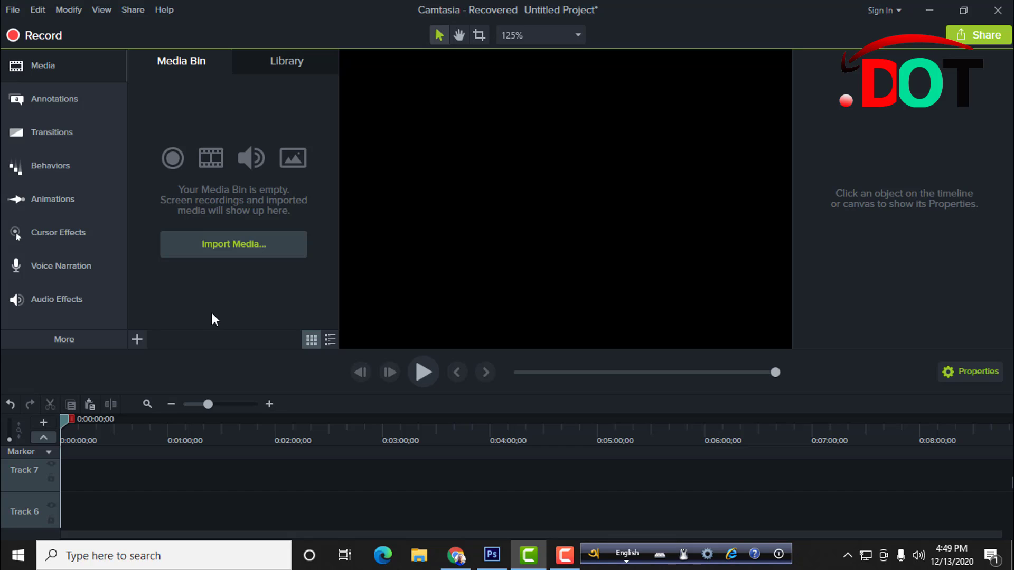
- Look over the project file commands, the editing commands and the modify commands
{"action": "left_click", "coordinate": [12, 10]}
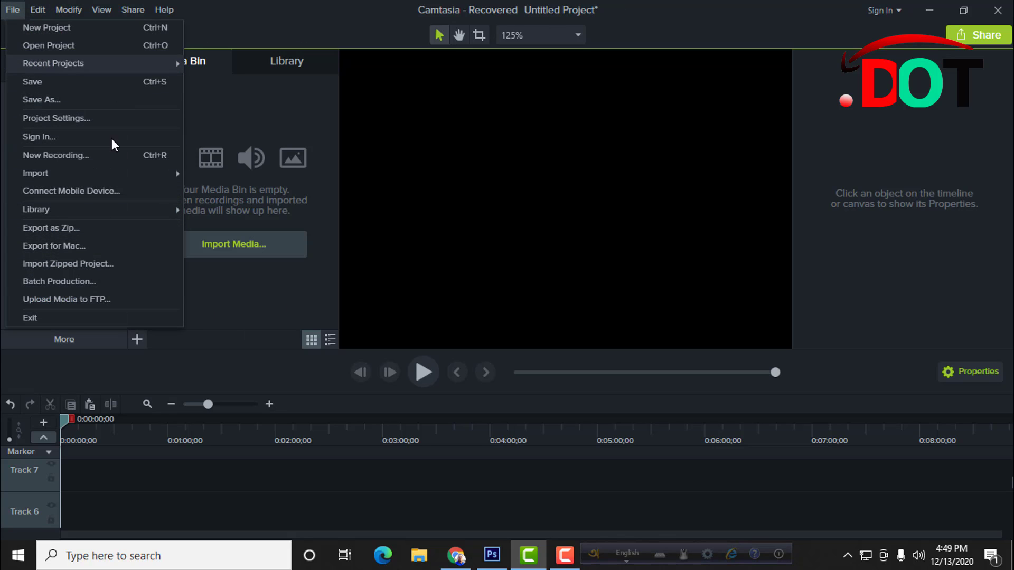
{"action": "left_click", "coordinate": [282, 128]}
{"action": "left_click", "coordinate": [38, 10]}
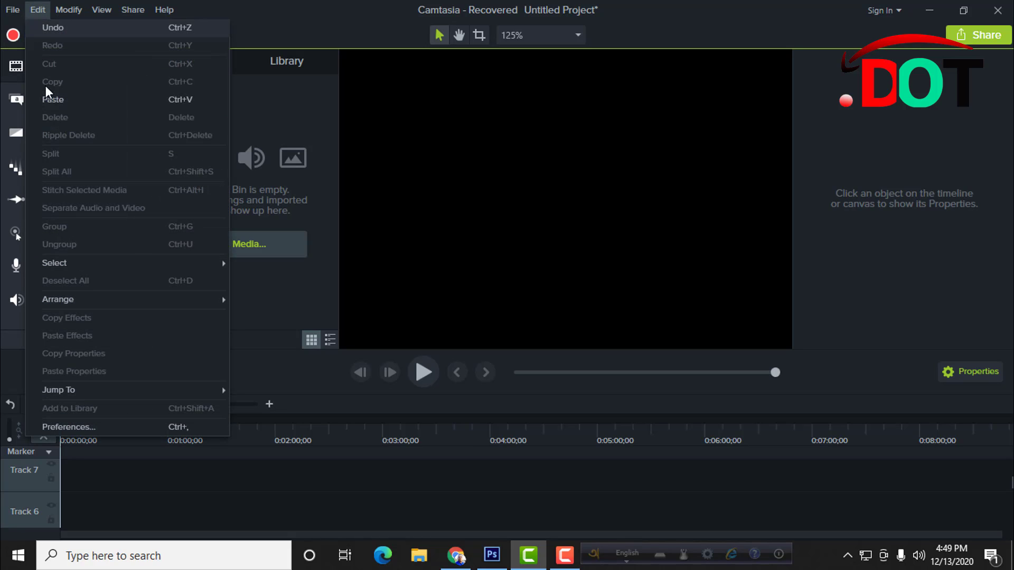
{"action": "left_click", "coordinate": [234, 80]}
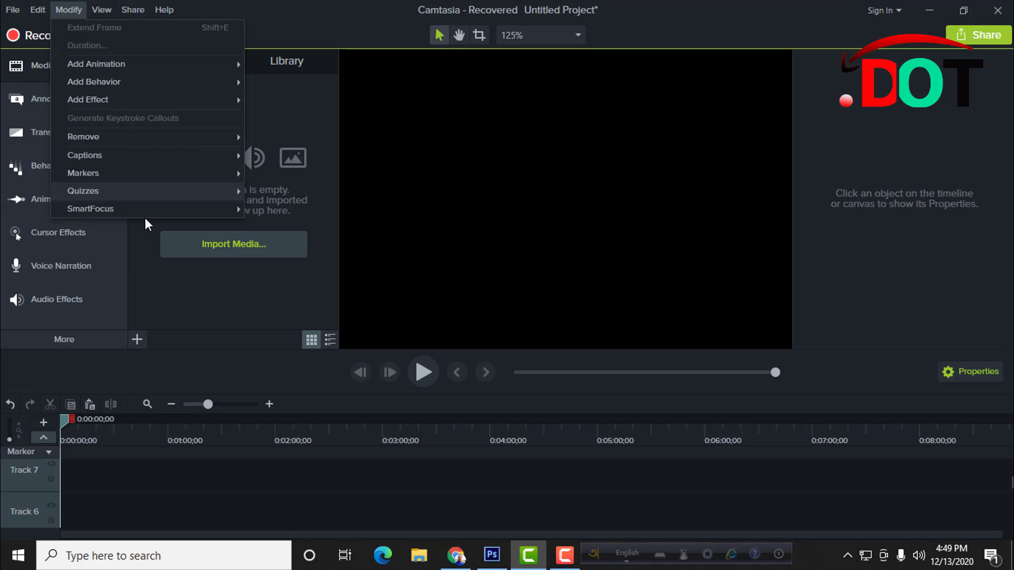
{"action": "mouse_move", "coordinate": [134, 137]}
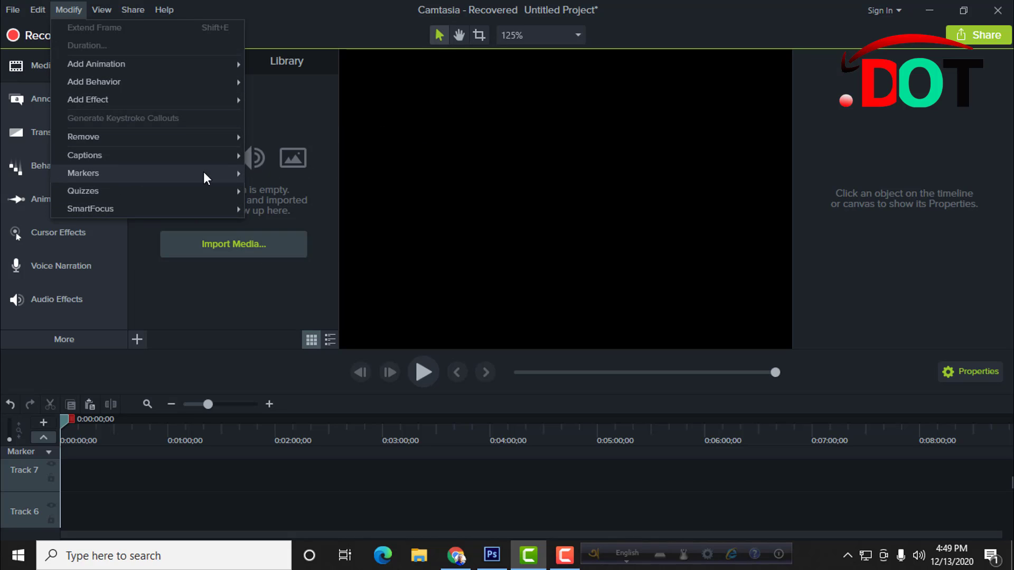
{"action": "left_click", "coordinate": [309, 120]}
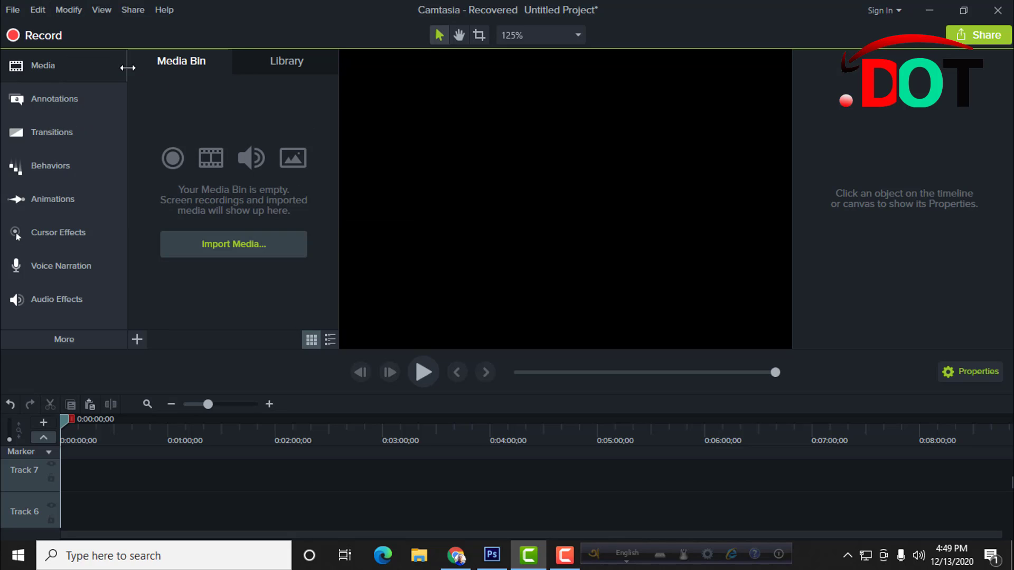
- Examine the view options for the canvas and timeline and the list of tools, including the annotation types
{"action": "left_click", "coordinate": [97, 10]}
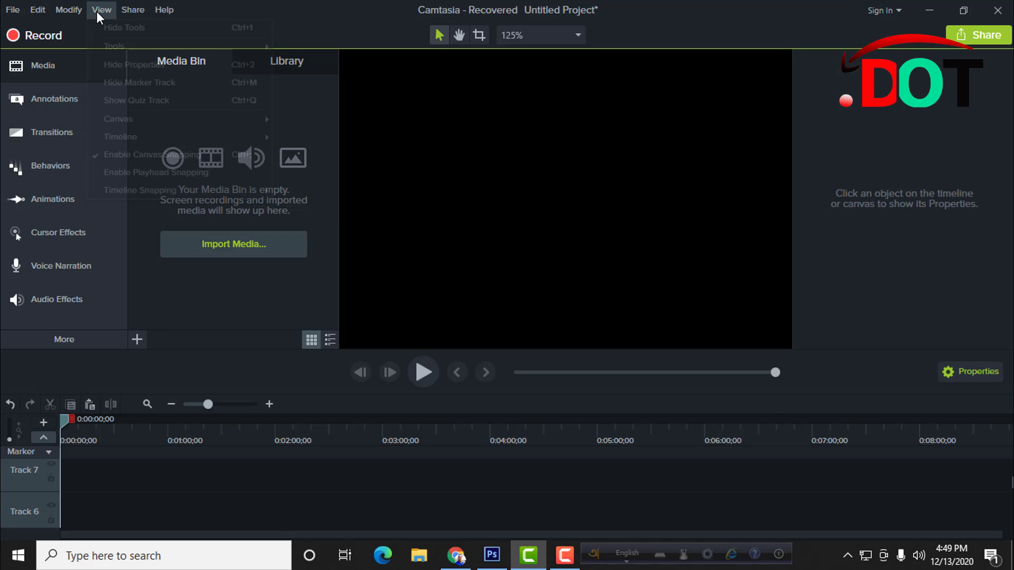
{"action": "mouse_move", "coordinate": [195, 121]}
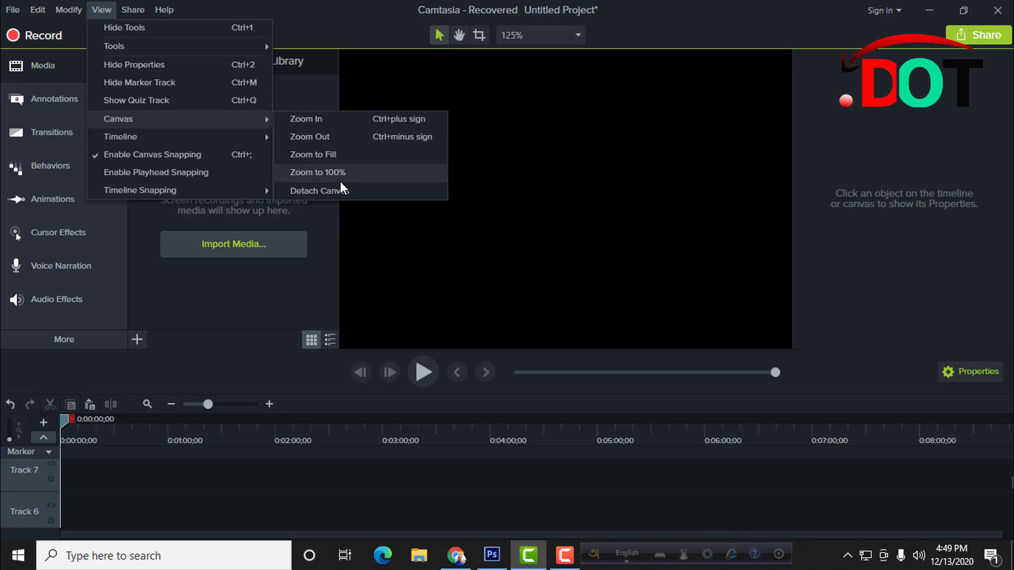
{"action": "mouse_move", "coordinate": [144, 136]}
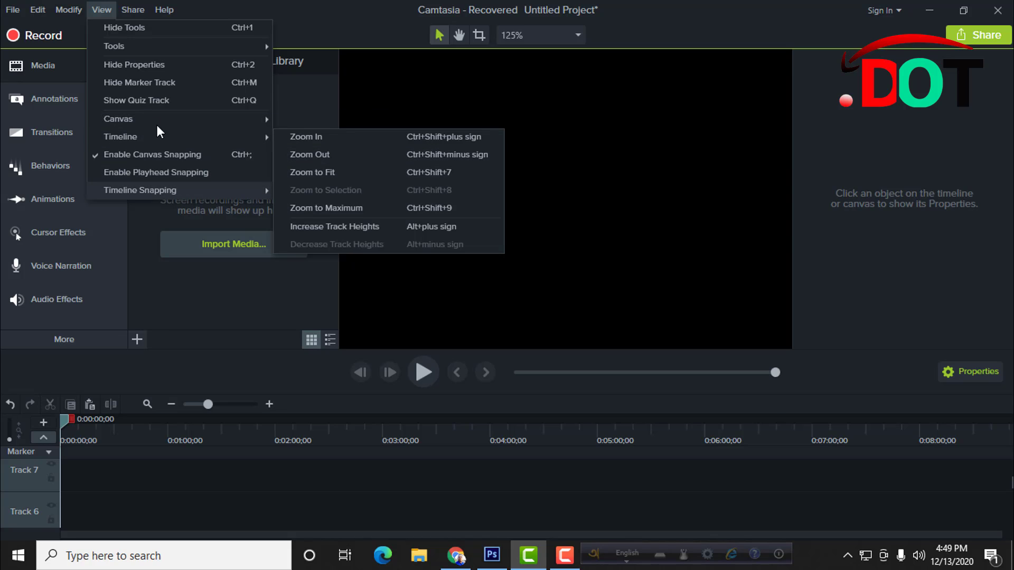
{"action": "mouse_move", "coordinate": [121, 45]}
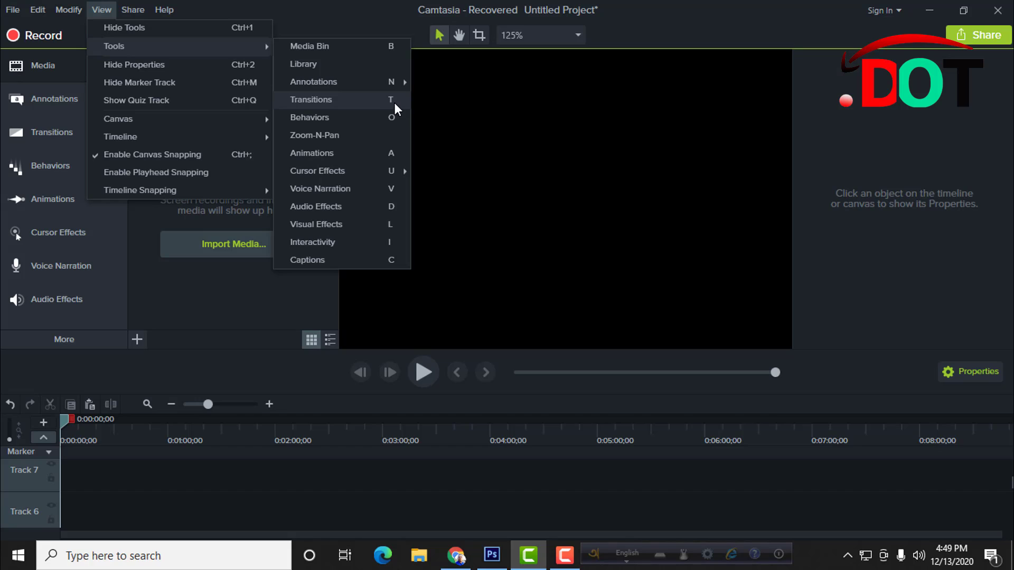
{"action": "mouse_move", "coordinate": [310, 88]}
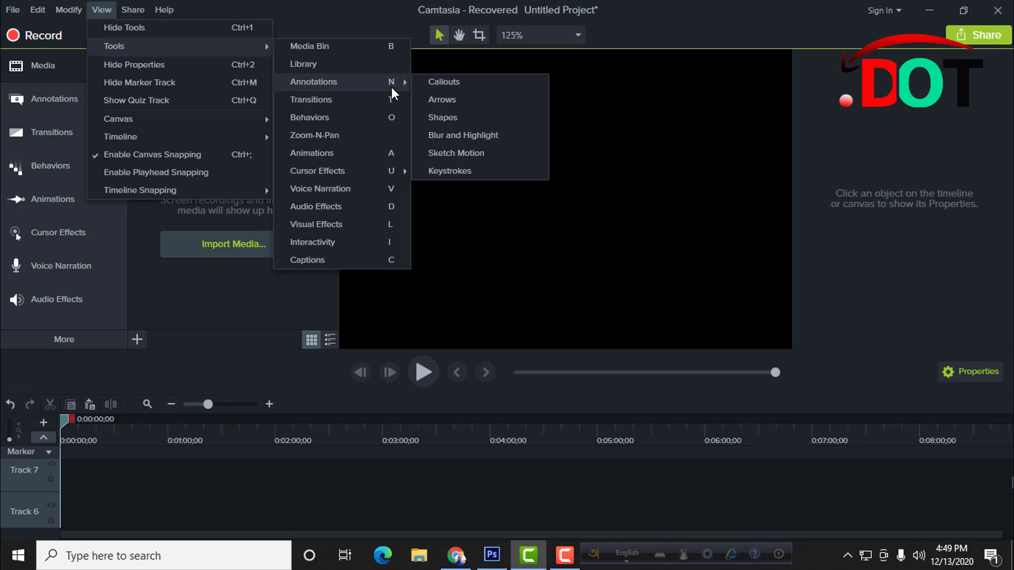
{"action": "left_click", "coordinate": [189, 262]}
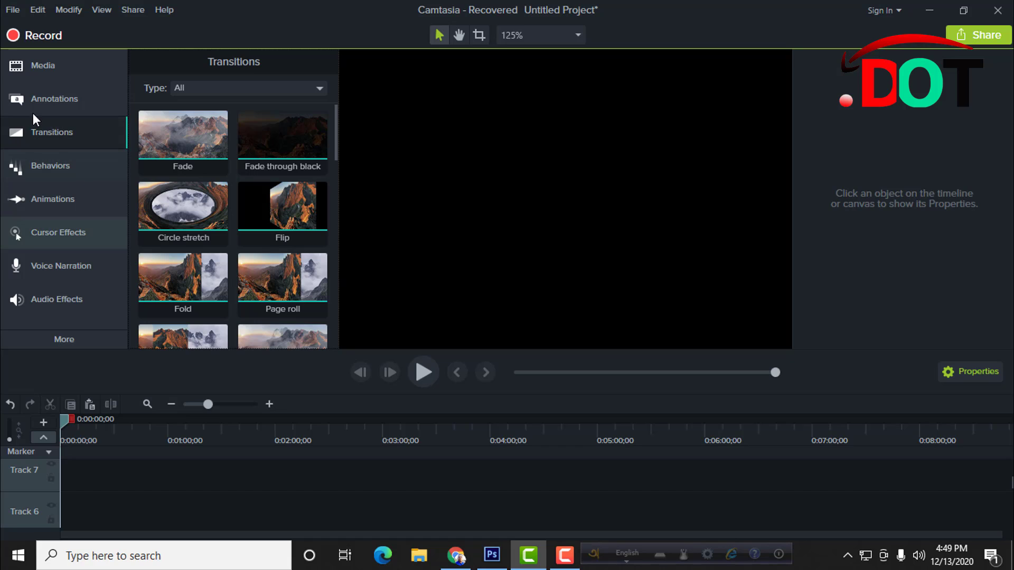
- Browse the Behaviors, Animations, Cursor Effects and Voice Narration tools
{"action": "left_click", "coordinate": [52, 168]}
{"action": "scroll", "coordinate": [279, 184], "scroll_direction": "down", "scroll_amount": 2}
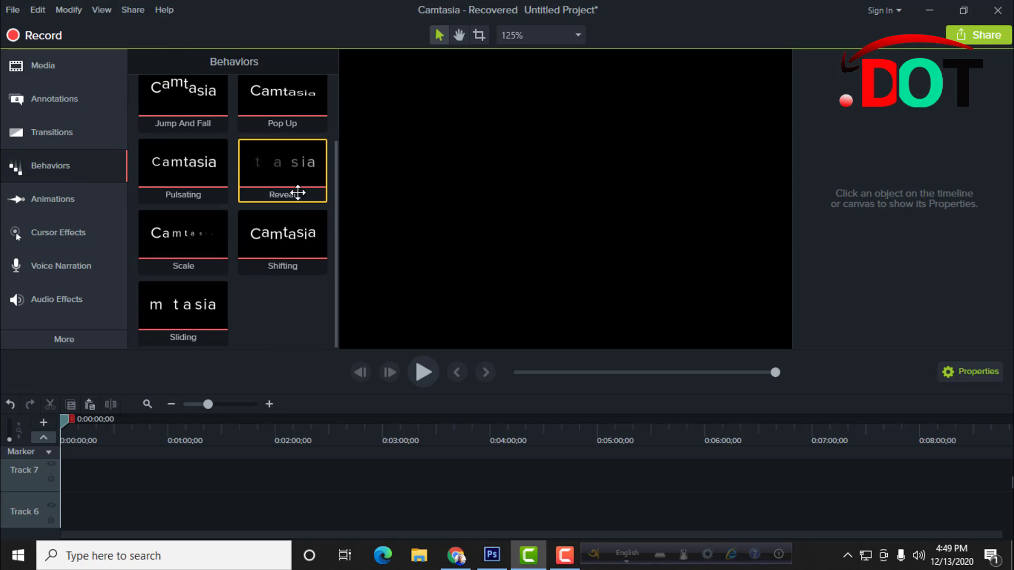
{"action": "scroll", "coordinate": [294, 192], "scroll_direction": "up", "scroll_amount": 2}
{"action": "left_click", "coordinate": [34, 200]}
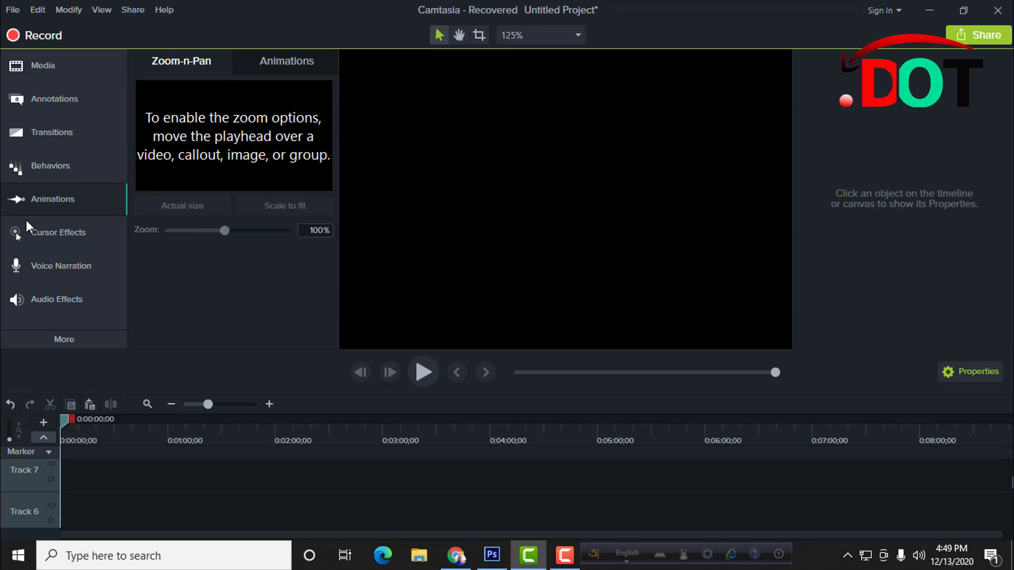
{"action": "left_click", "coordinate": [47, 240]}
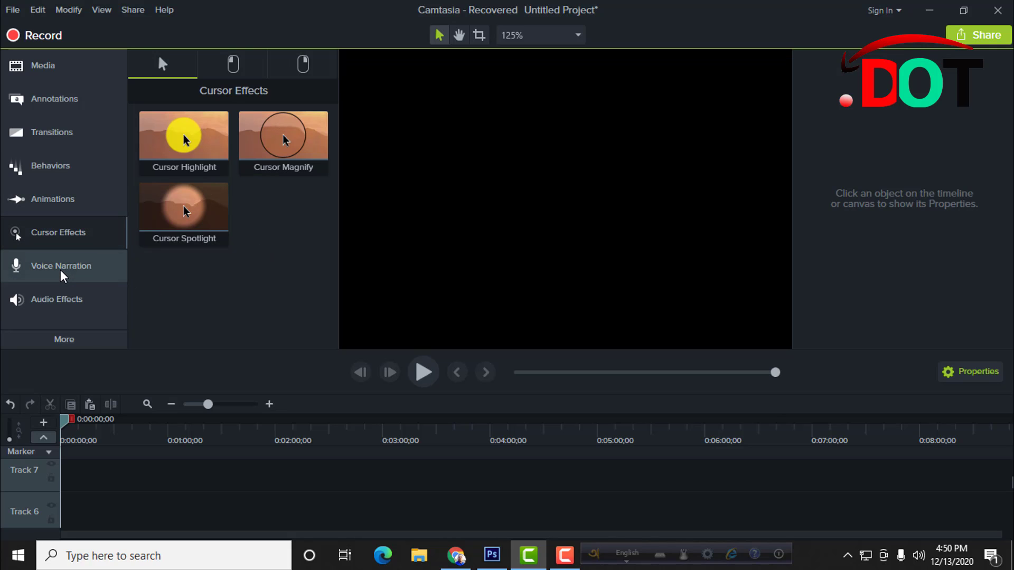
{"action": "left_click", "coordinate": [30, 274]}
- Look over the list of tools, switch the canvas to pan mode and enlarge the canvas view to 200%
{"action": "left_click", "coordinate": [102, 9]}
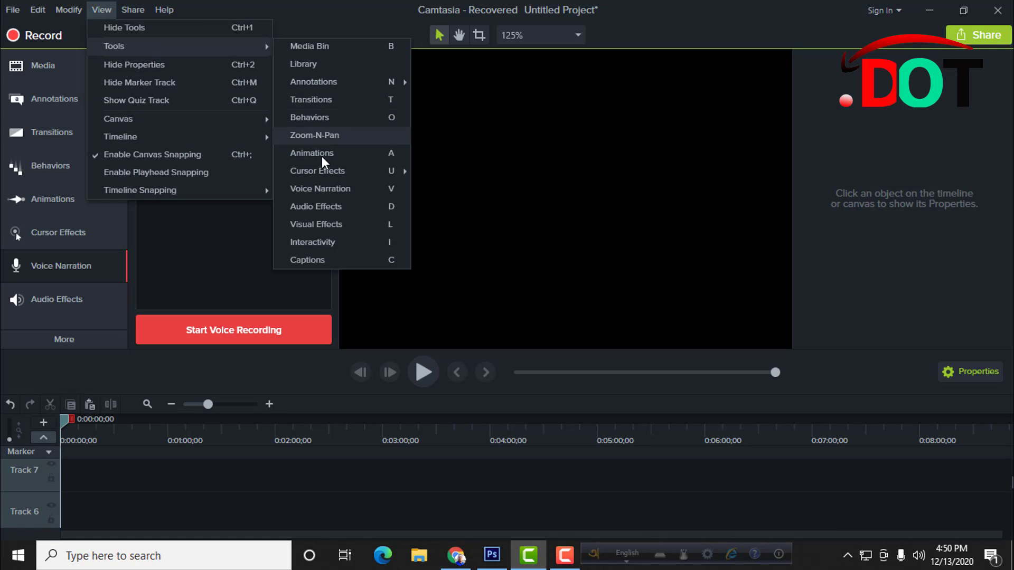
{"action": "left_click", "coordinate": [805, 152]}
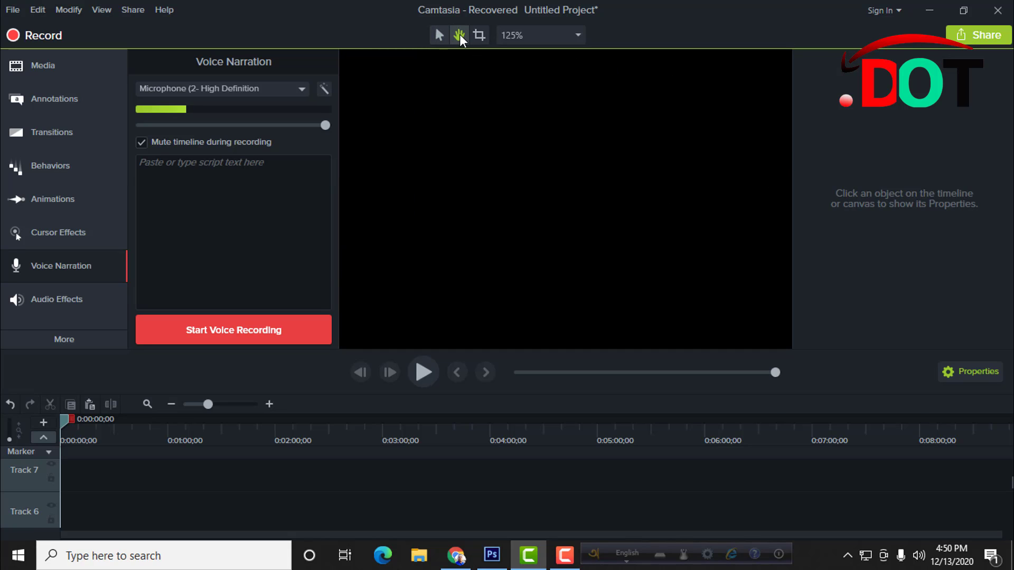
{"action": "left_click", "coordinate": [459, 34]}
{"action": "scroll", "coordinate": [524, 156], "scroll_direction": "up", "scroll_amount": 3}
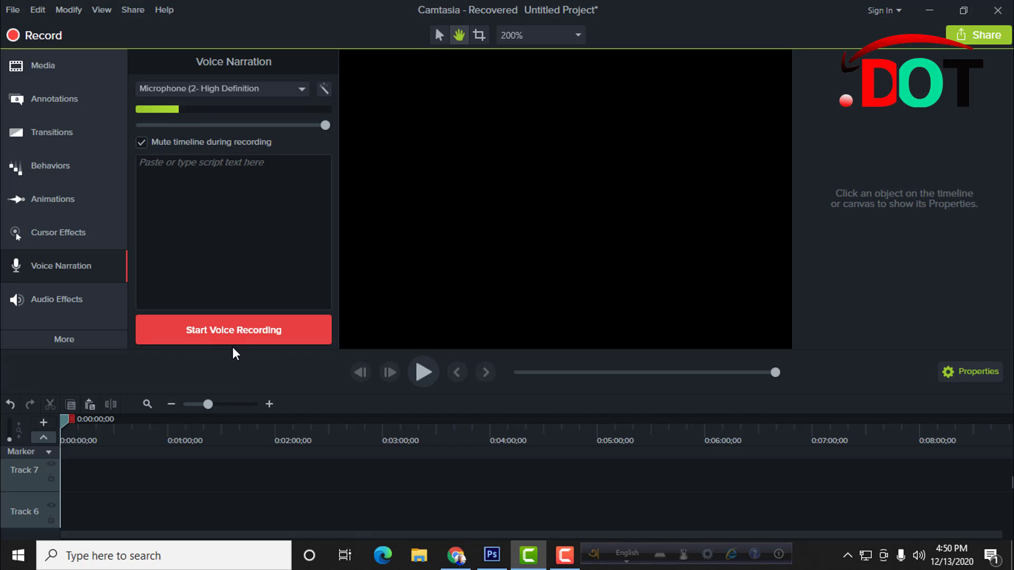
- Check the microphone choices for voice narration and look over the project file commands
{"action": "left_click", "coordinate": [299, 91]}
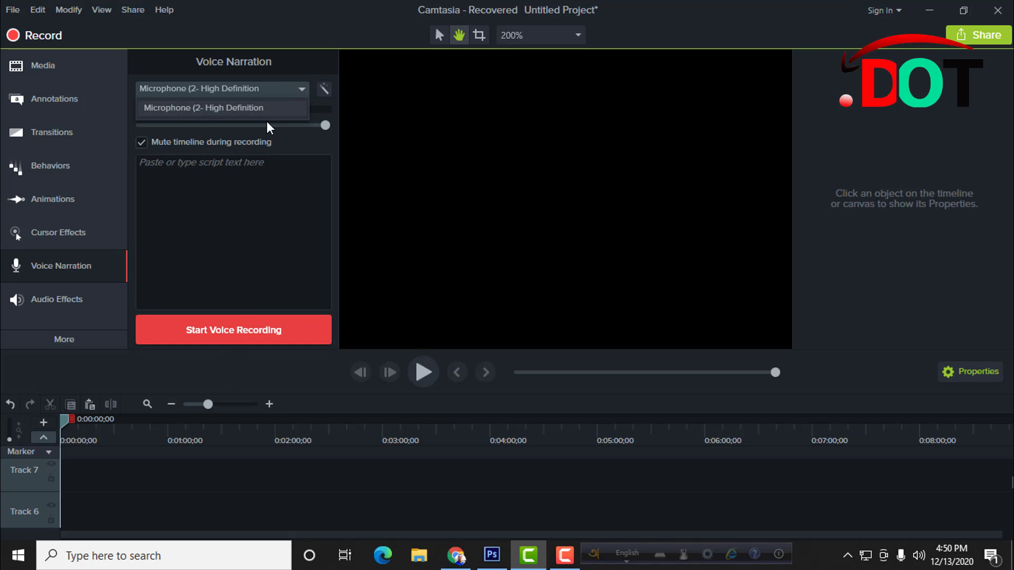
{"action": "left_click", "coordinate": [266, 103]}
{"action": "left_click", "coordinate": [229, 94]}
{"action": "left_click", "coordinate": [228, 93]}
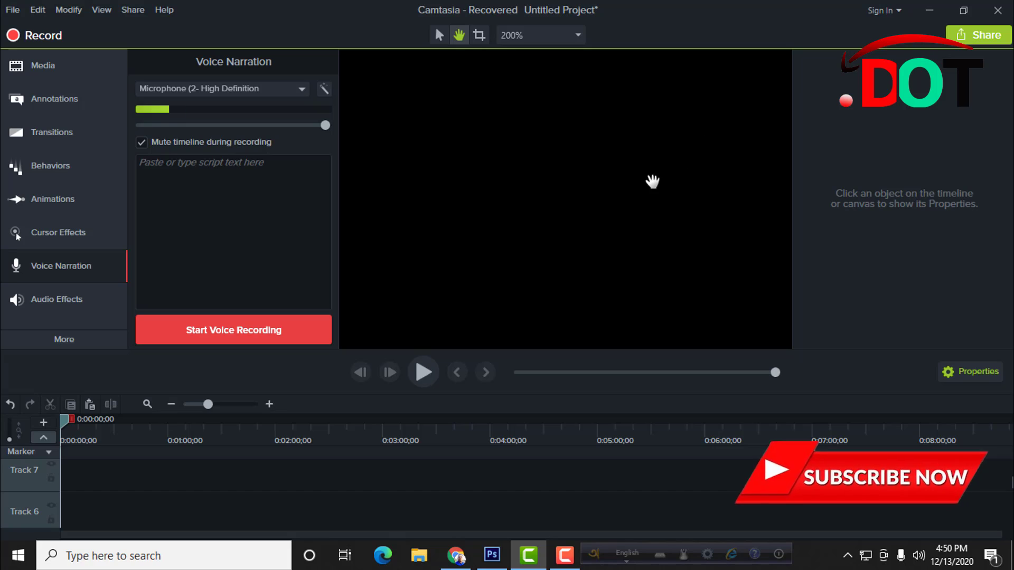
{"action": "left_click", "coordinate": [13, 10]}
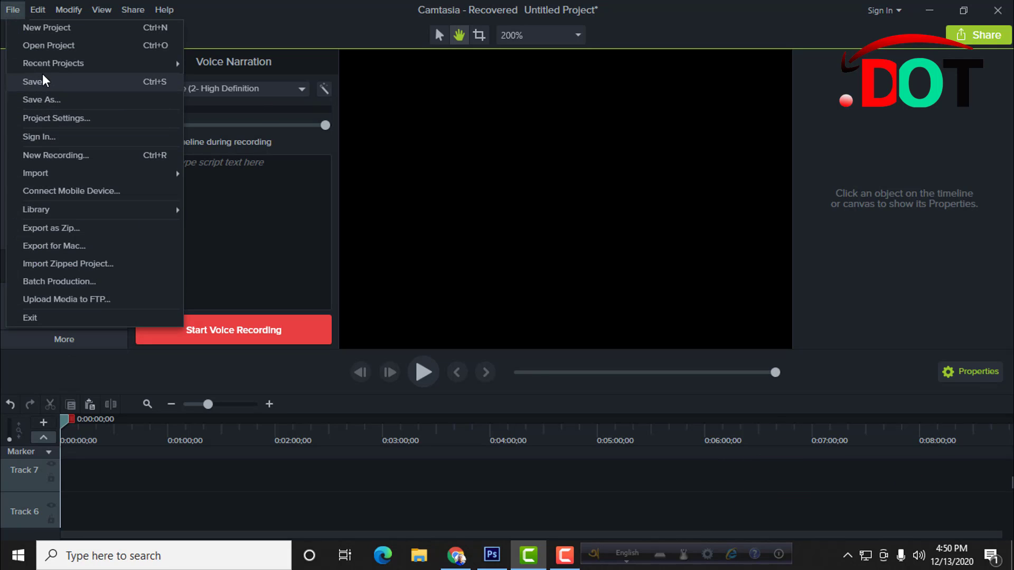
{"action": "left_click", "coordinate": [482, 127]}
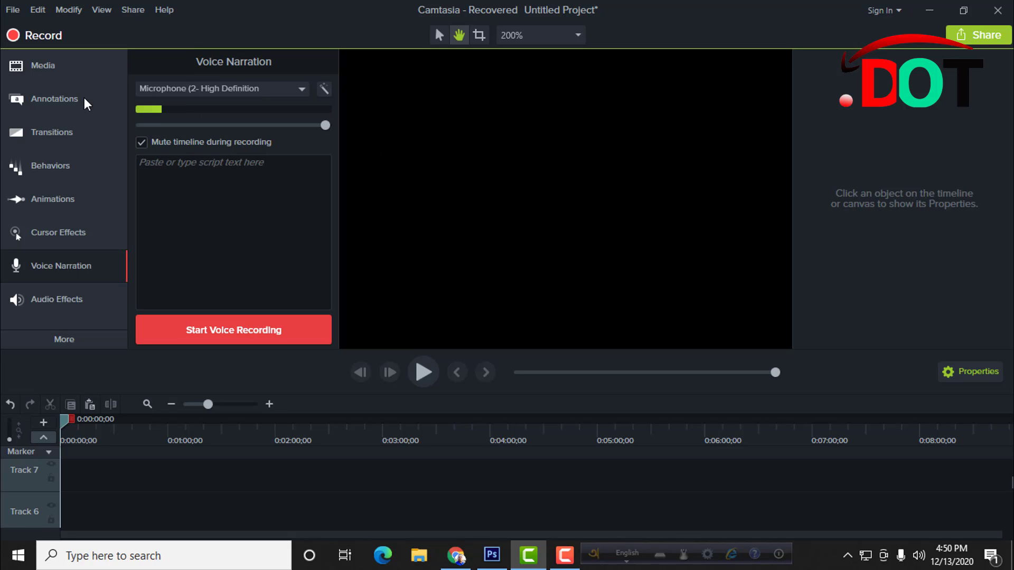
- Browse the callout annotations, return to the media bin and look through the timeline tracks
{"action": "left_click", "coordinate": [62, 99]}
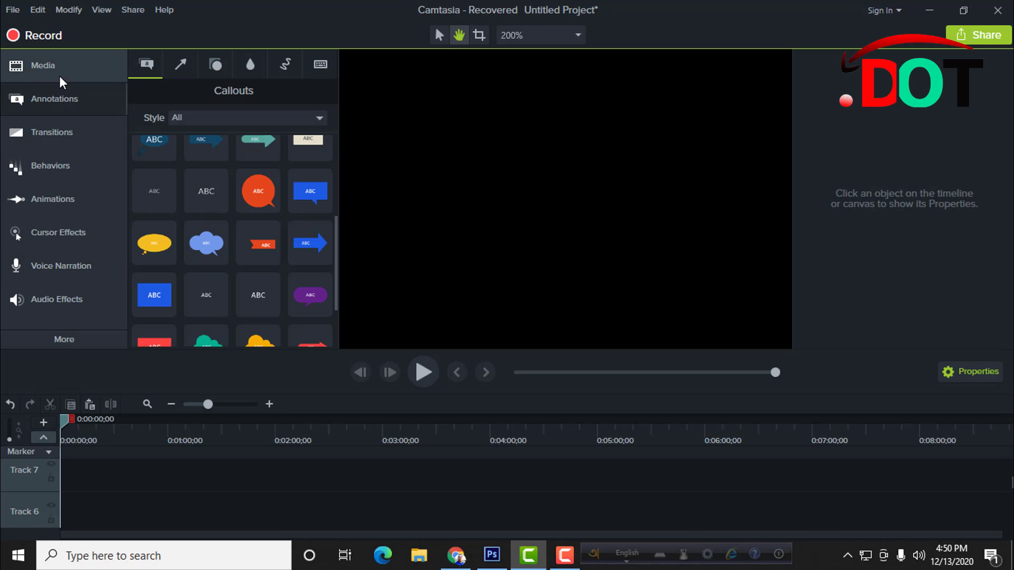
{"action": "scroll", "coordinate": [285, 285], "scroll_direction": "down", "scroll_amount": 1}
{"action": "scroll", "coordinate": [285, 281], "scroll_direction": "down", "scroll_amount": 3}
{"action": "scroll", "coordinate": [255, 267], "scroll_direction": "up", "scroll_amount": 1}
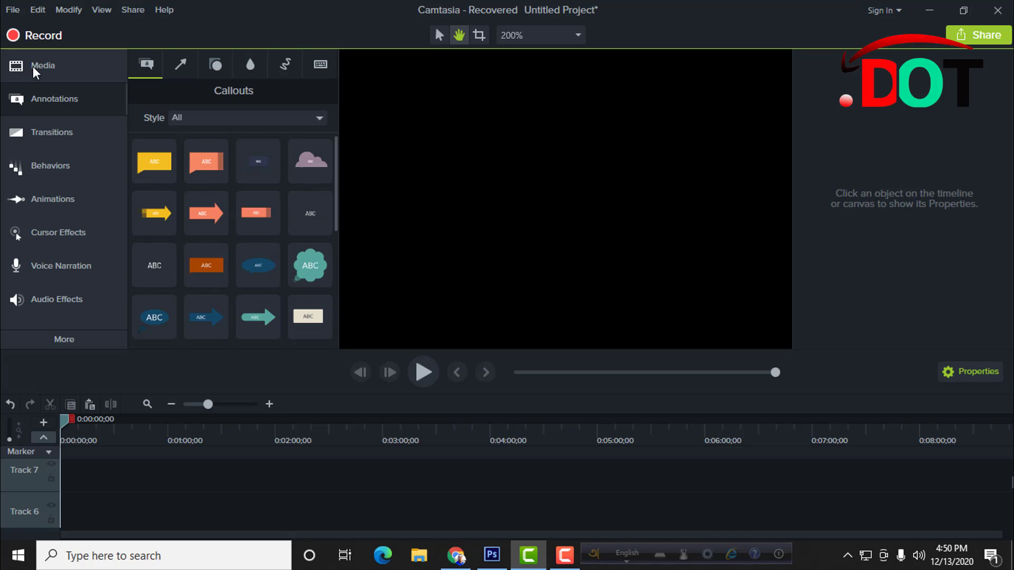
{"action": "left_click", "coordinate": [33, 66]}
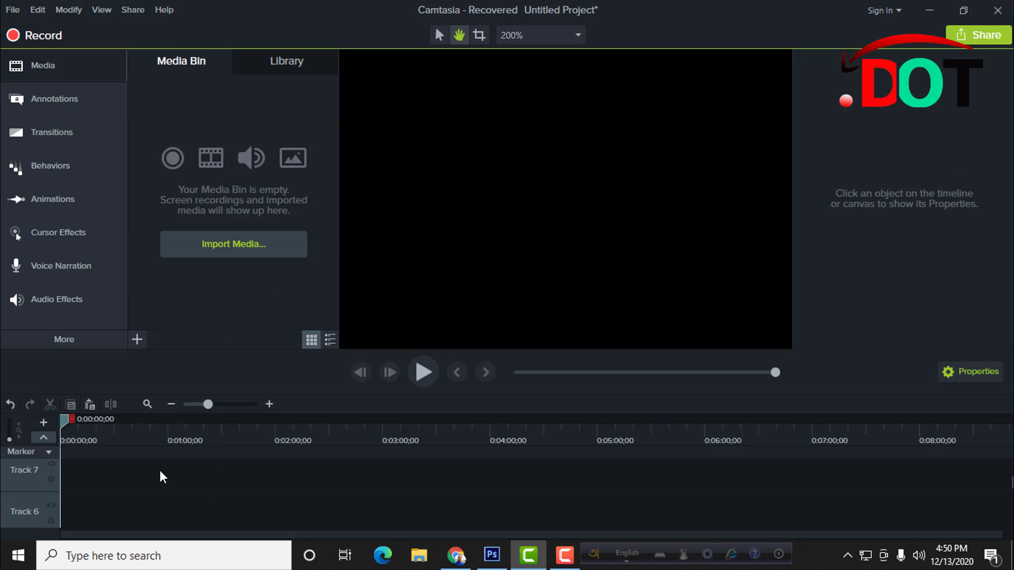
{"action": "scroll", "coordinate": [137, 489], "scroll_direction": "up", "scroll_amount": 2}
{"action": "scroll", "coordinate": [181, 495], "scroll_direction": "down", "scroll_amount": 5}
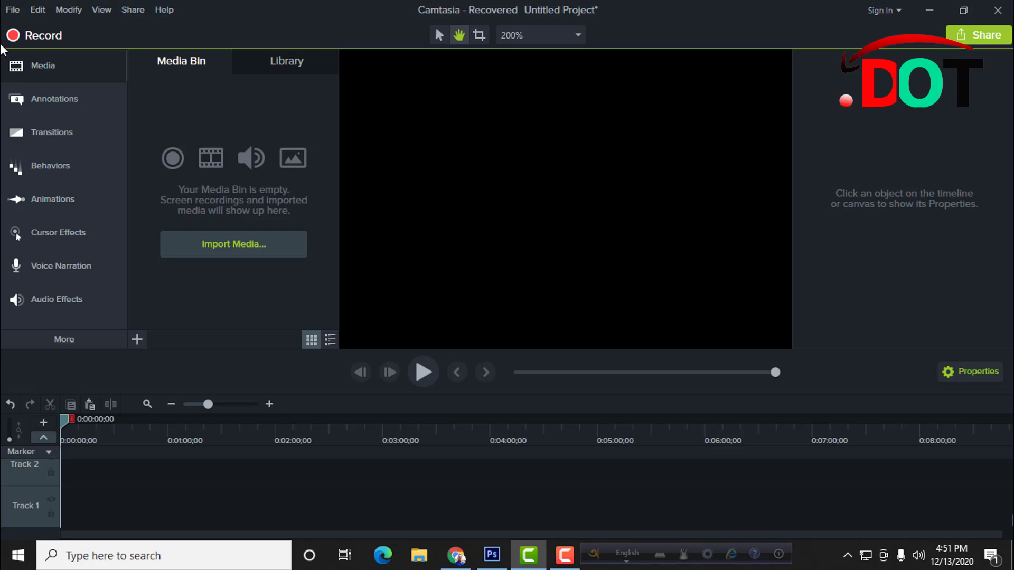
- Examine the Save As options for the project, selecting the existing Untitled Project.tscproj, and leave without saving
{"action": "left_click", "coordinate": [13, 10]}
{"action": "left_click", "coordinate": [67, 101]}
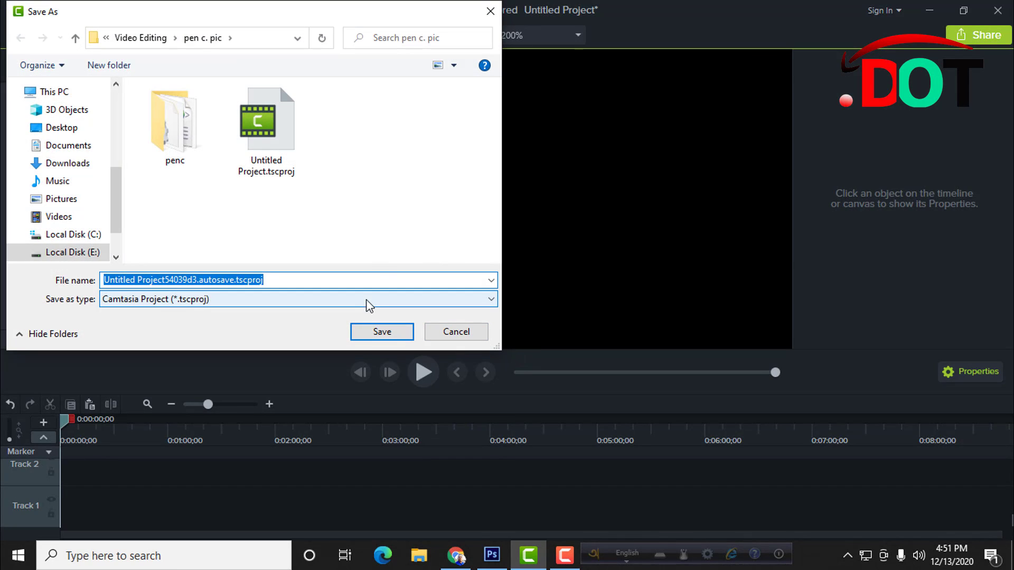
{"action": "left_click", "coordinate": [457, 332]}
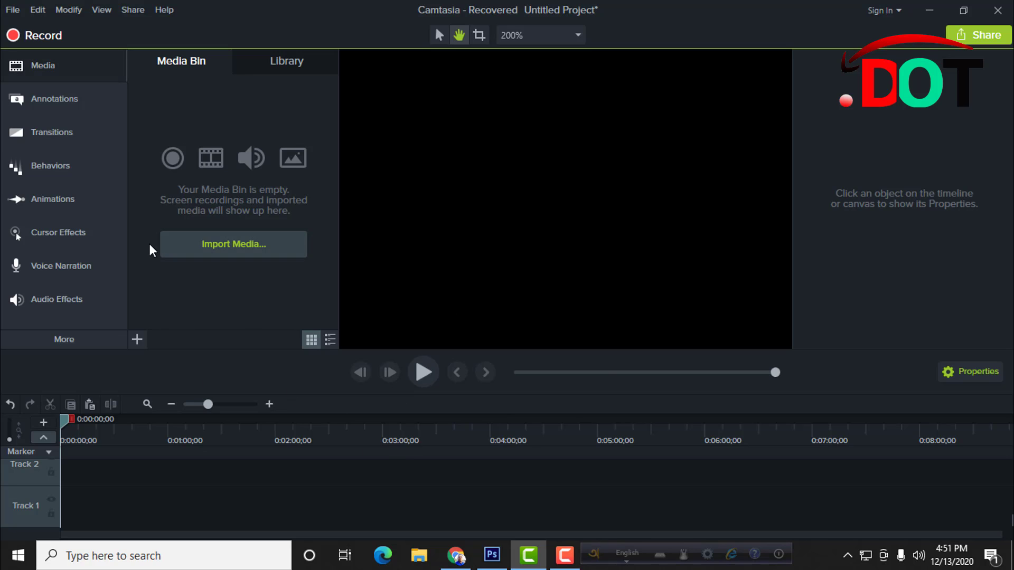
{"action": "left_click", "coordinate": [12, 9]}
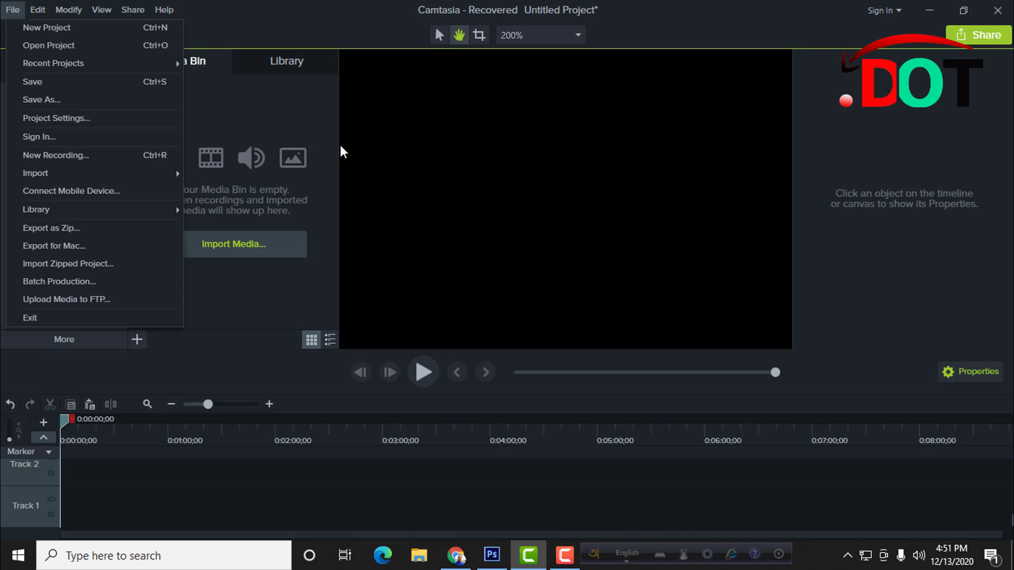
{"action": "left_click", "coordinate": [297, 115]}
{"action": "left_click", "coordinate": [21, 11]}
{"action": "left_click", "coordinate": [63, 99]}
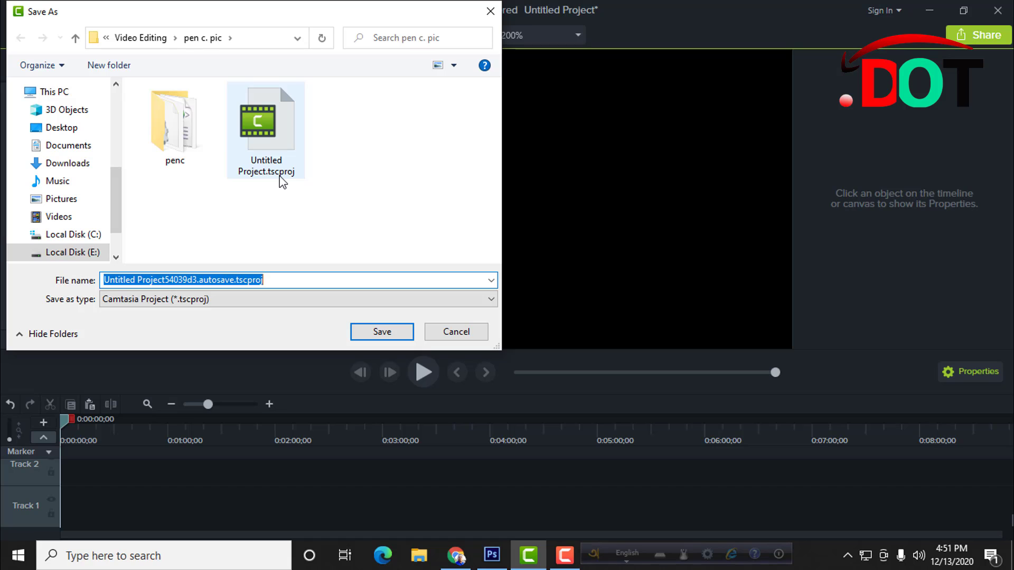
{"action": "left_click", "coordinate": [273, 147]}
{"action": "left_click", "coordinate": [443, 334]}
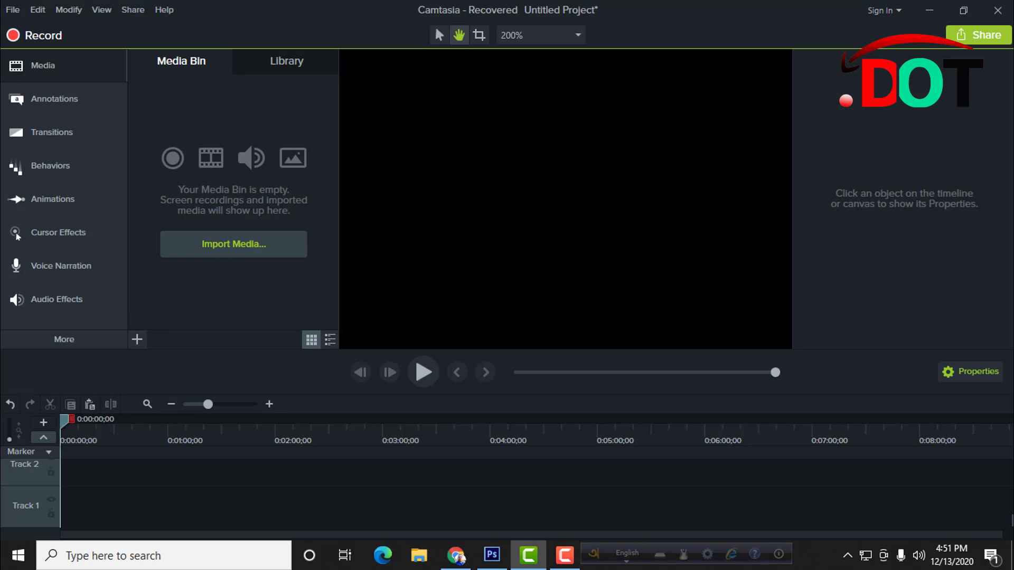
- Look over the sharing destinations and try to produce the video with the first one
{"action": "left_click", "coordinate": [975, 41]}
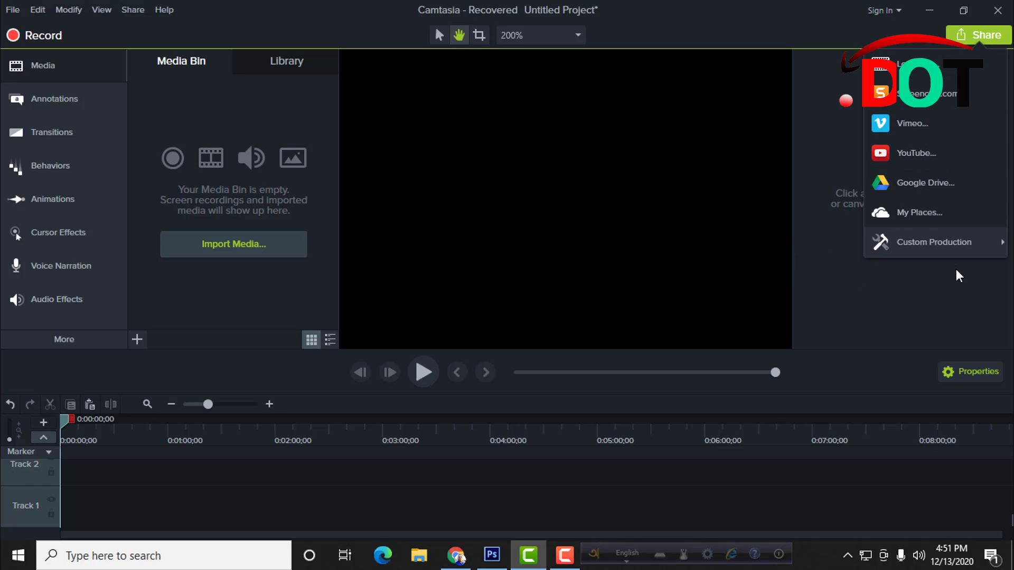
{"action": "left_click", "coordinate": [916, 75]}
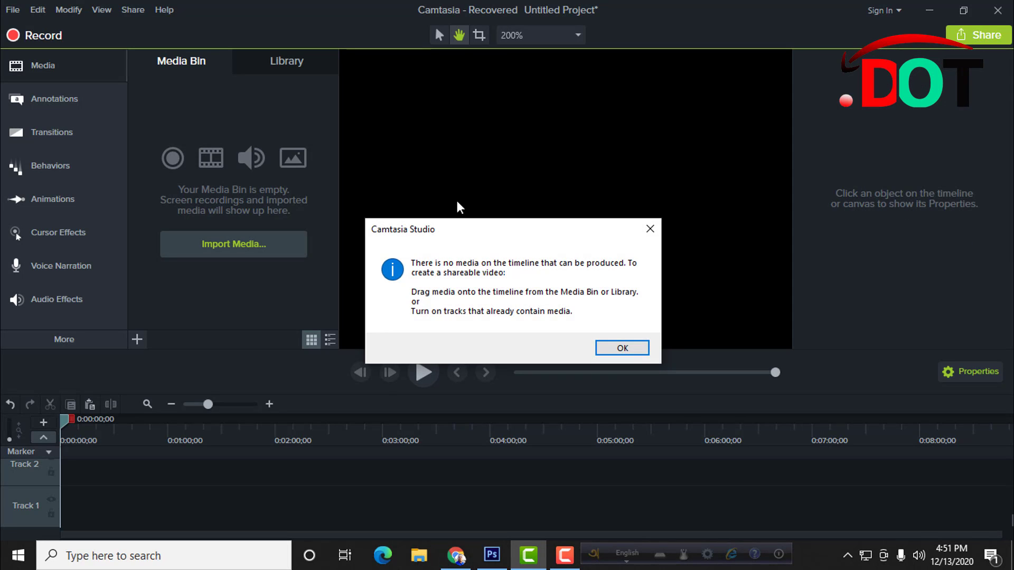
{"action": "left_click", "coordinate": [623, 348]}
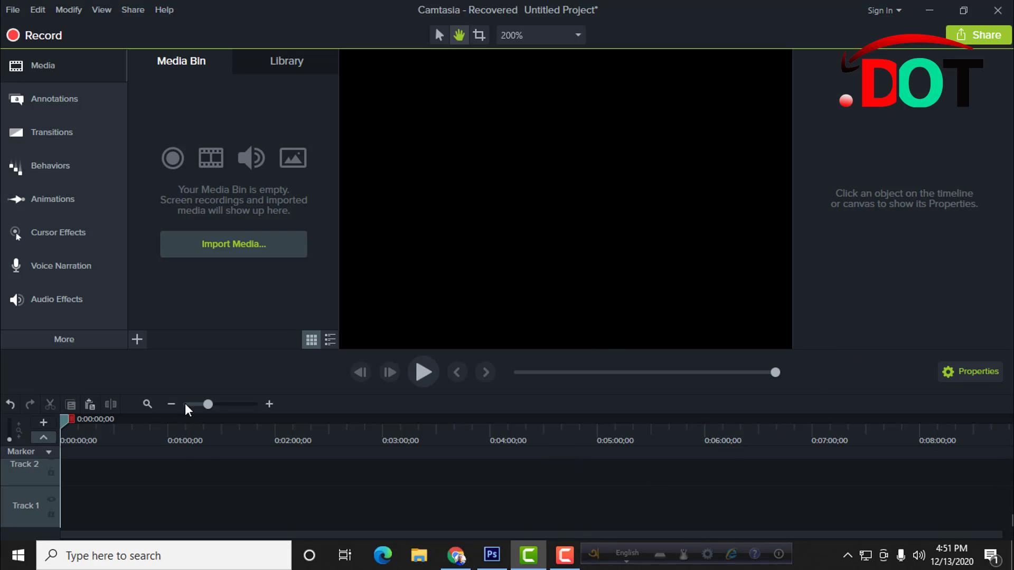
{"action": "scroll", "coordinate": [199, 480], "scroll_direction": "up", "scroll_amount": 5}
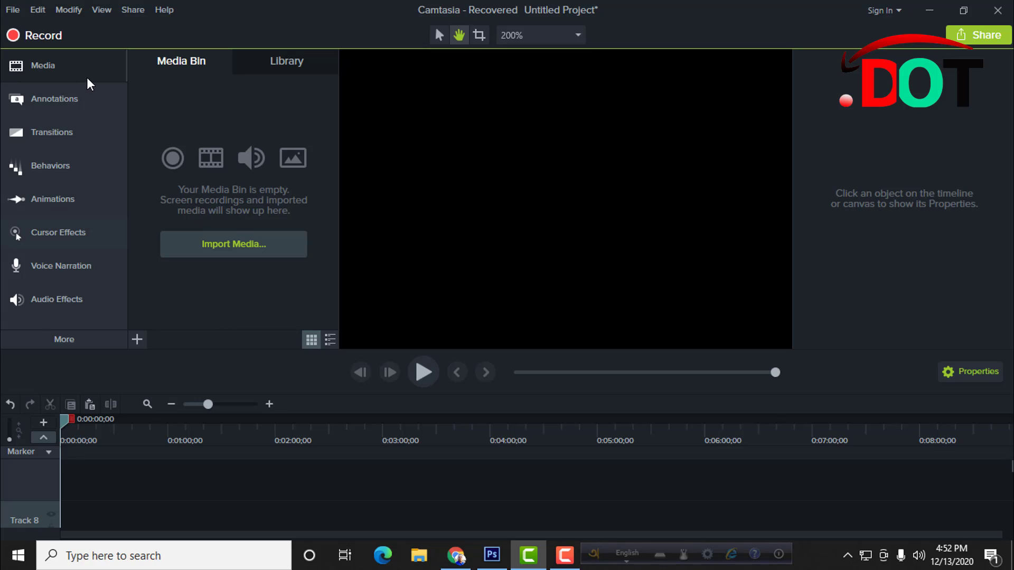
- Collapse the media panel and expand it again
{"action": "left_click", "coordinate": [42, 70]}
{"action": "left_click", "coordinate": [44, 69]}
{"action": "left_click", "coordinate": [51, 69]}
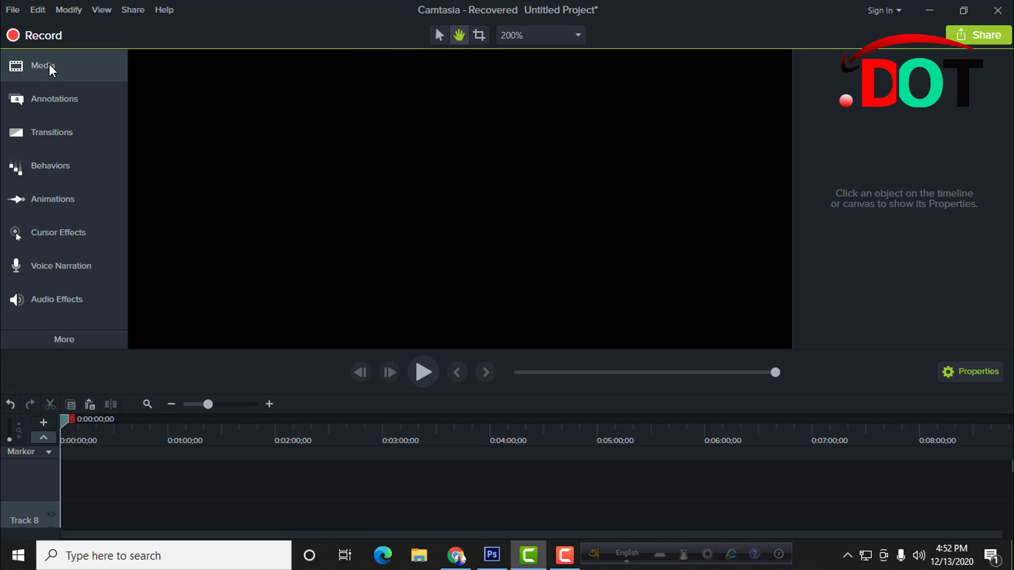
{"action": "left_click", "coordinate": [46, 78]}
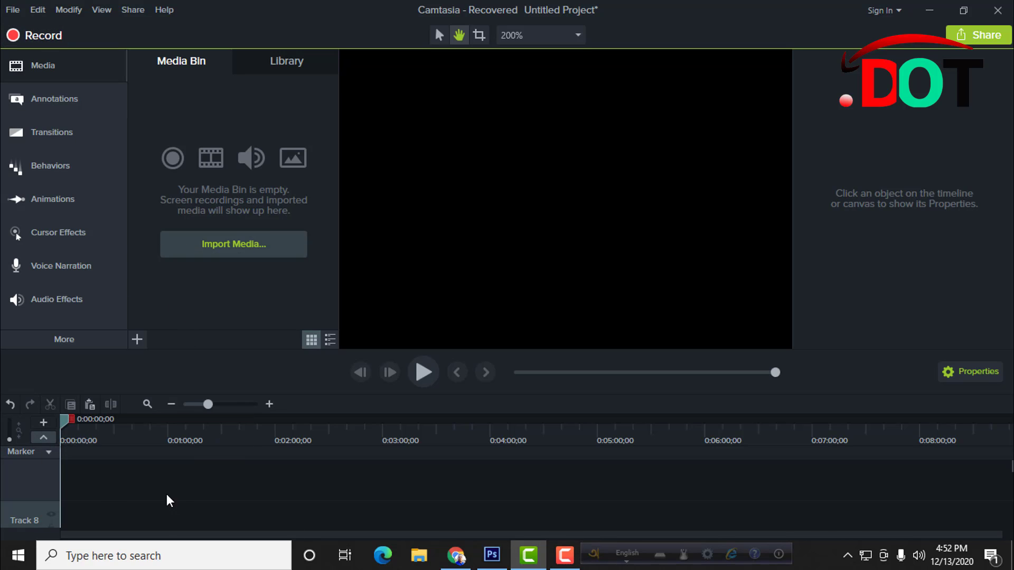
- Show the quiz track on the timeline in place of the marker track
{"action": "left_click", "coordinate": [48, 455]}
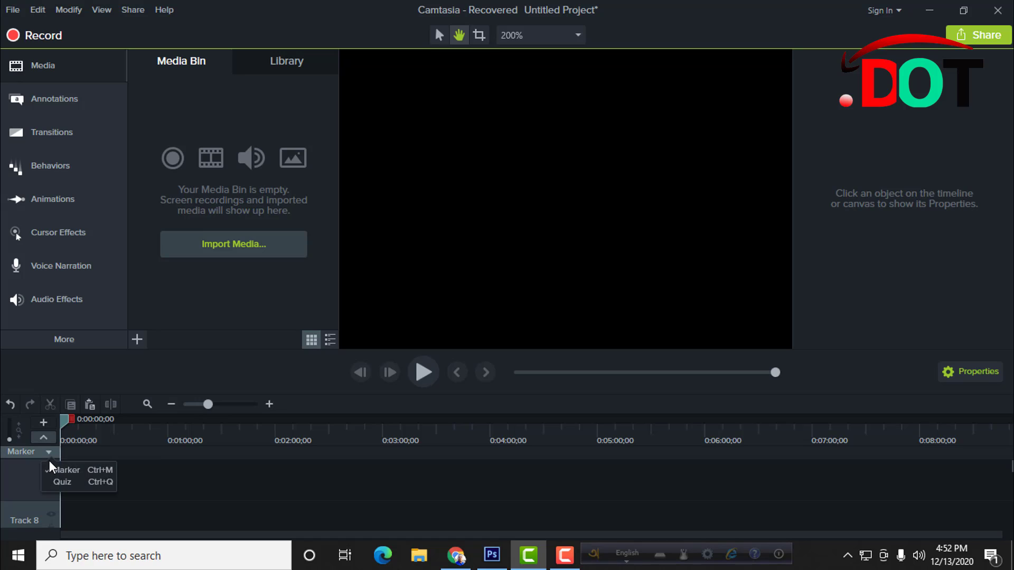
{"action": "left_click", "coordinate": [62, 481]}
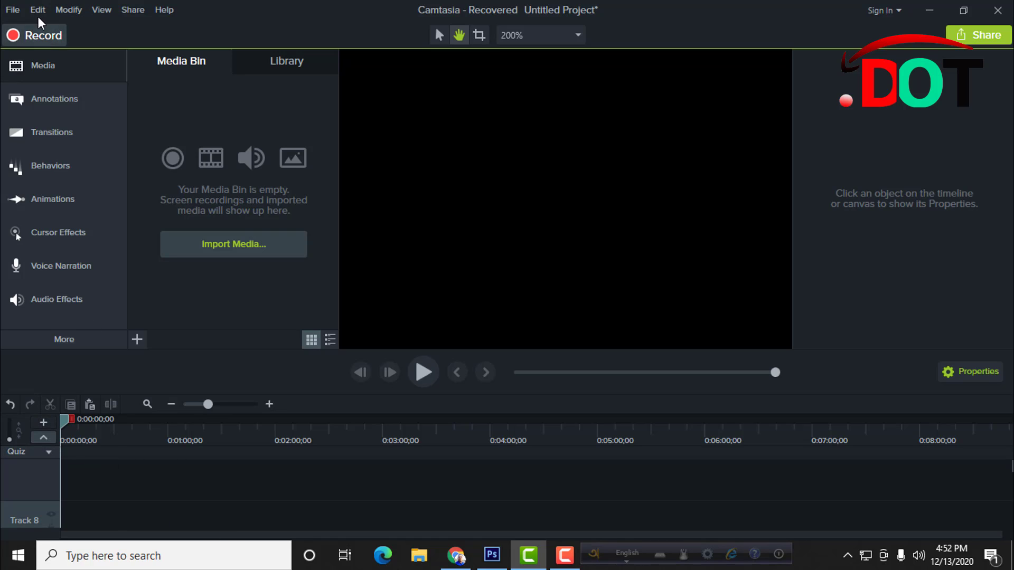
- Start importing media into the media bin and browse the videos and images in the Downloads folder
{"action": "left_click", "coordinate": [138, 341]}
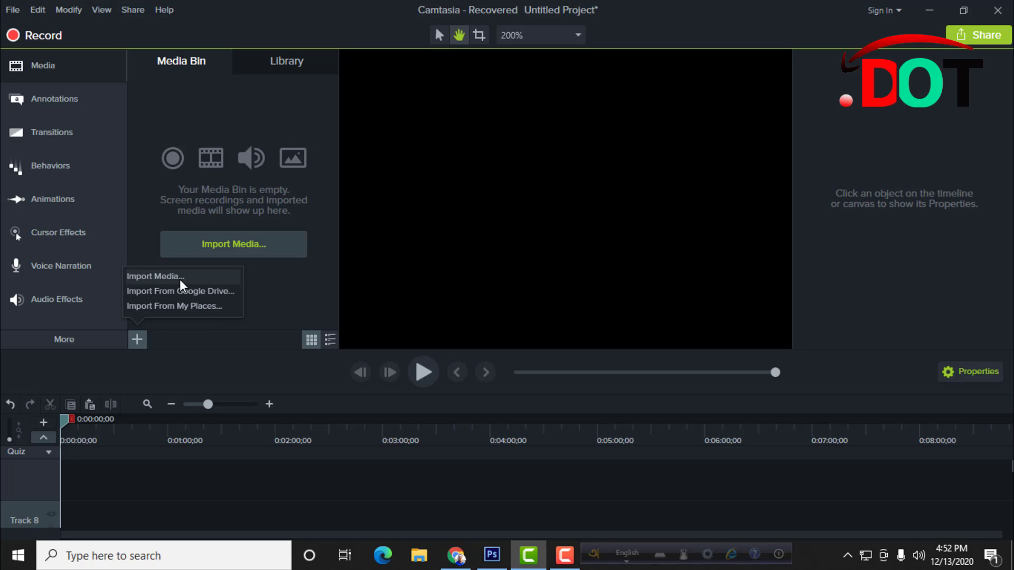
{"action": "left_click", "coordinate": [157, 278]}
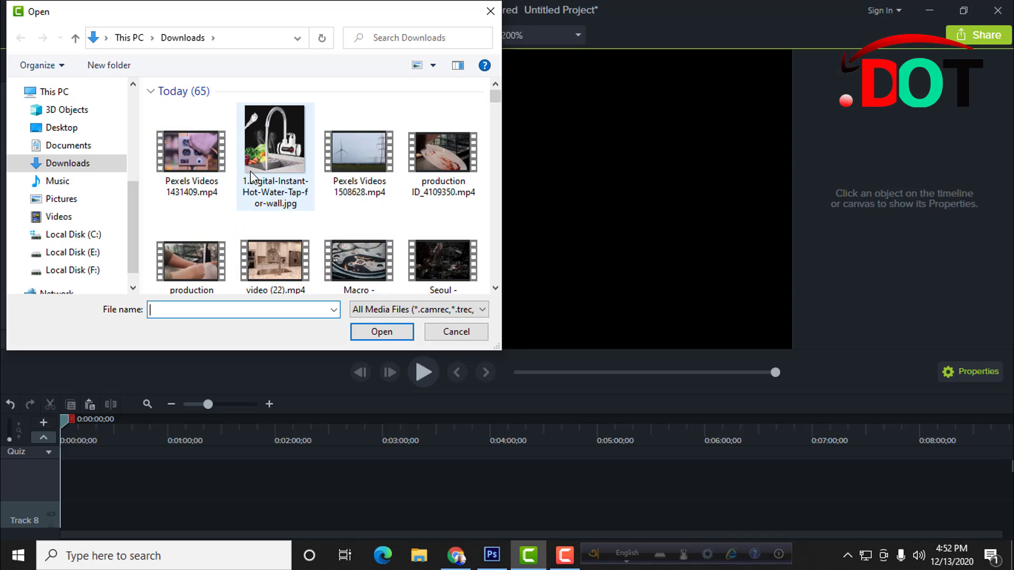
{"action": "scroll", "coordinate": [395, 233], "scroll_direction": "down", "scroll_amount": 3}
{"action": "scroll", "coordinate": [395, 233], "scroll_direction": "up", "scroll_amount": 5}
{"action": "scroll", "coordinate": [369, 234], "scroll_direction": "down", "scroll_amount": 3}
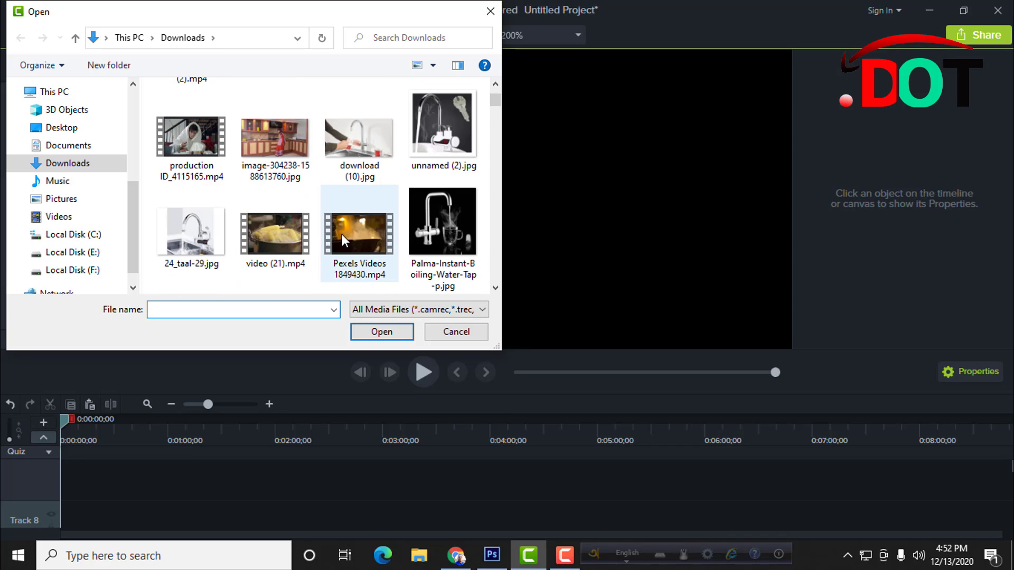
{"action": "scroll", "coordinate": [341, 233], "scroll_direction": "down", "scroll_amount": 3}
{"action": "scroll", "coordinate": [268, 177], "scroll_direction": "up", "scroll_amount": 6}
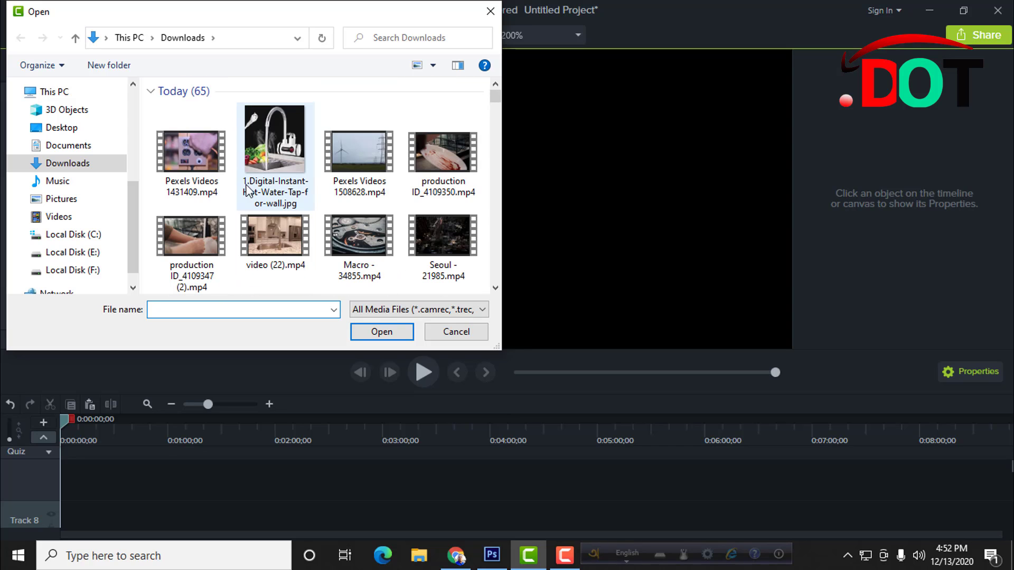
- Import Getting-Started-Project.m4a from the Getting-Started-Project folder on Local Disk (F:) into the media bin
{"action": "scroll", "coordinate": [71, 285], "scroll_direction": "down", "scroll_amount": 1}
{"action": "left_click", "coordinate": [88, 247]}
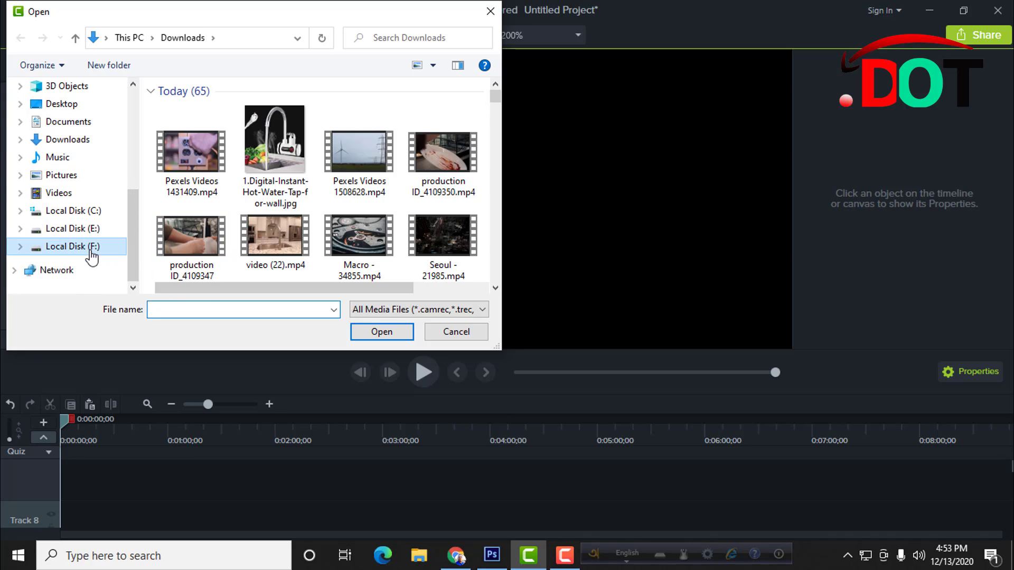
{"action": "scroll", "coordinate": [285, 237], "scroll_direction": "down", "scroll_amount": 7}
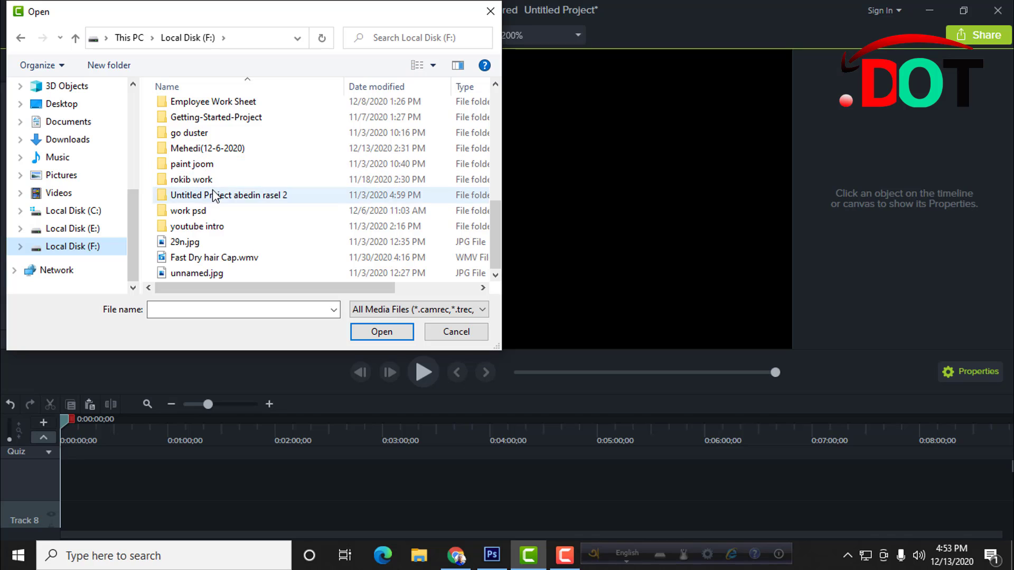
{"action": "scroll", "coordinate": [211, 197], "scroll_direction": "up", "scroll_amount": 1}
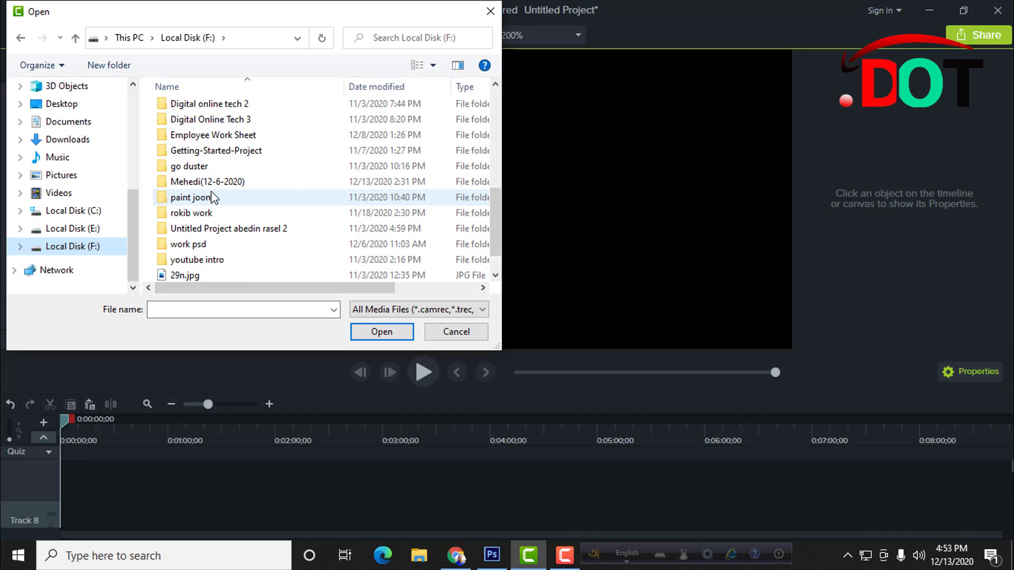
{"action": "double_click", "coordinate": [217, 151]}
{"action": "left_click", "coordinate": [209, 108]}
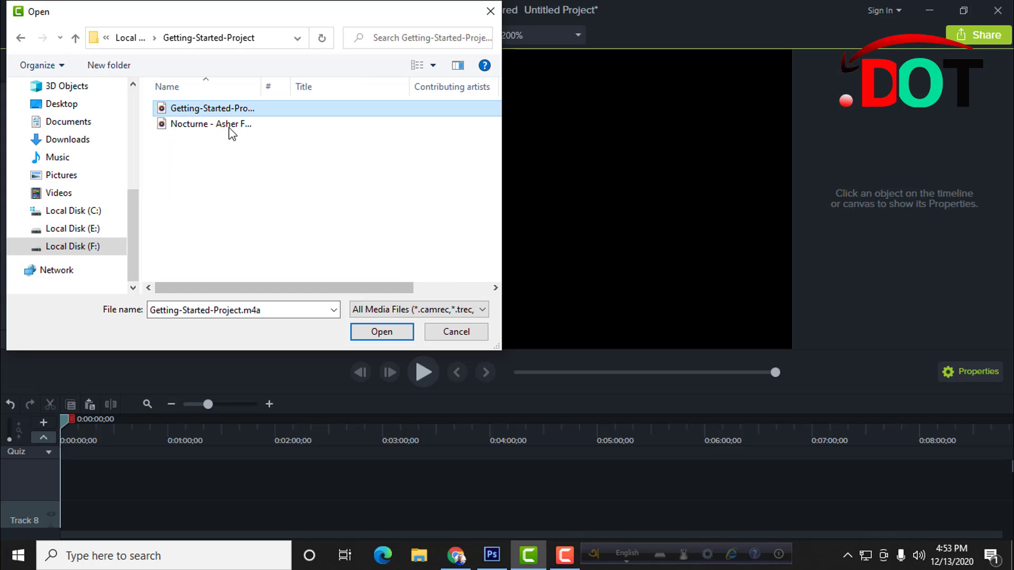
{"action": "left_click", "coordinate": [388, 337]}
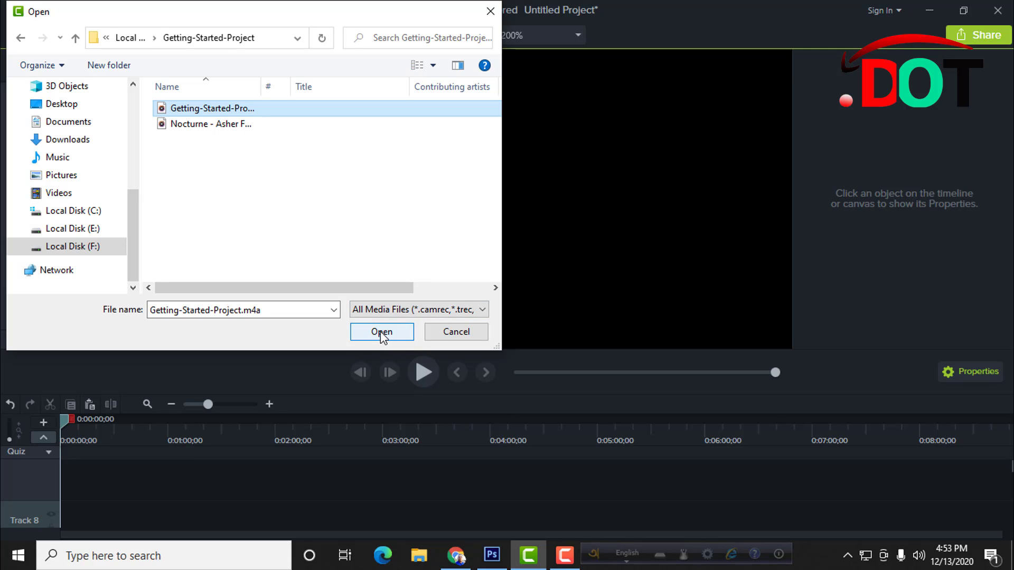
{"action": "left_click", "coordinate": [380, 332]}
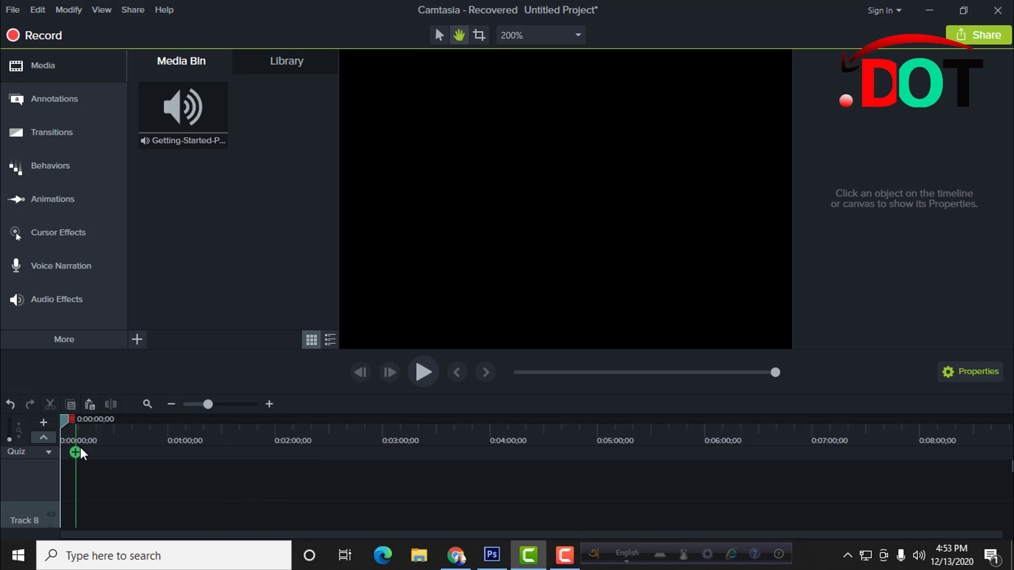
- Add two more tracks to the timeline and place the Getting-Started-Project audio from the media bin at the timeline's start
{"action": "left_click", "coordinate": [45, 453]}
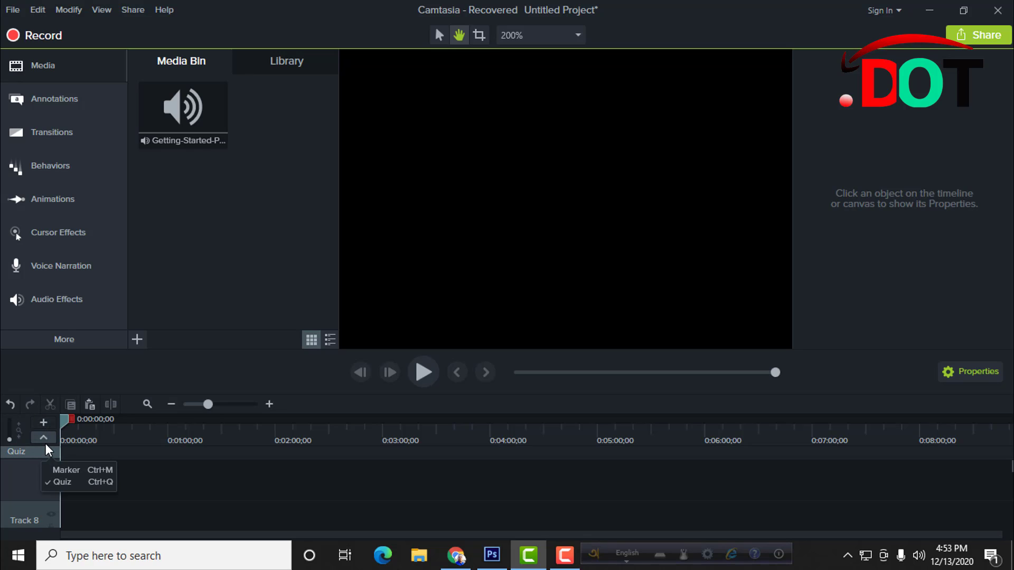
{"action": "left_click", "coordinate": [43, 422]}
{"action": "left_click", "coordinate": [43, 422]}
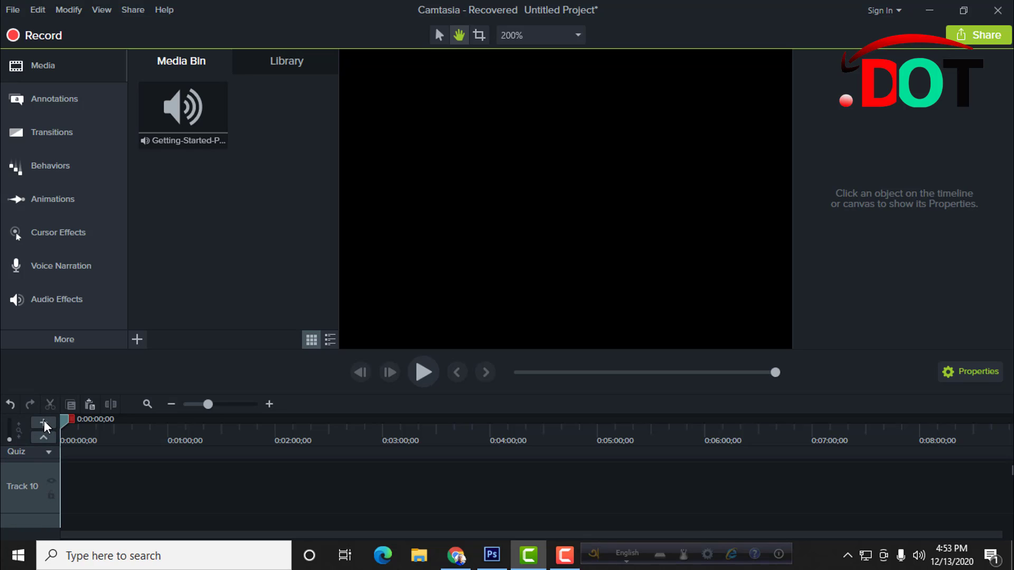
{"action": "left_click_drag", "start_coordinate": [183, 108], "coordinate": [68, 508]}
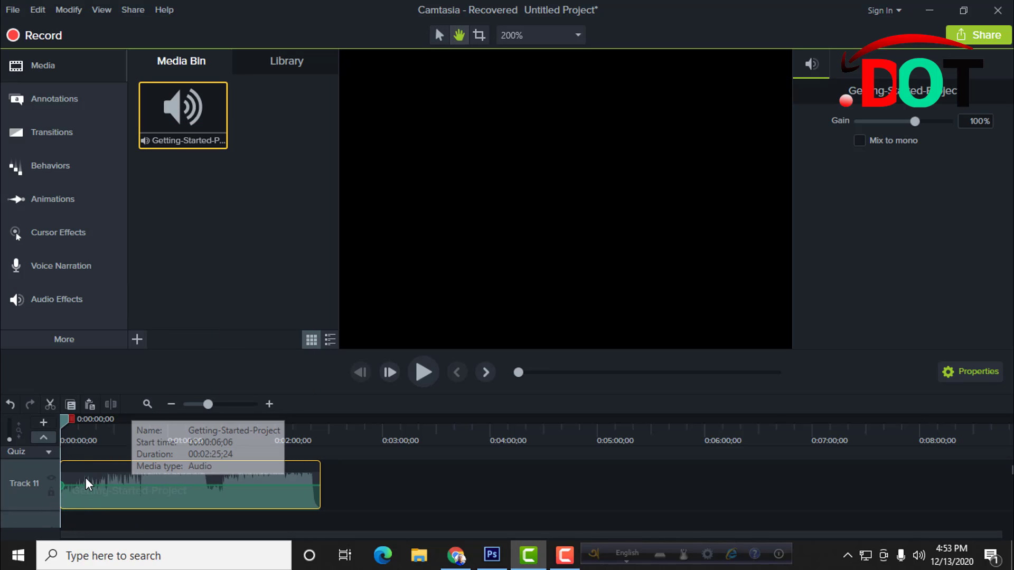
- Hide the quiz track, reduce the track height and select the Getting-Started-Project audio clip on the timeline
{"action": "left_click_drag", "start_coordinate": [85, 477], "coordinate": [50, 435]}
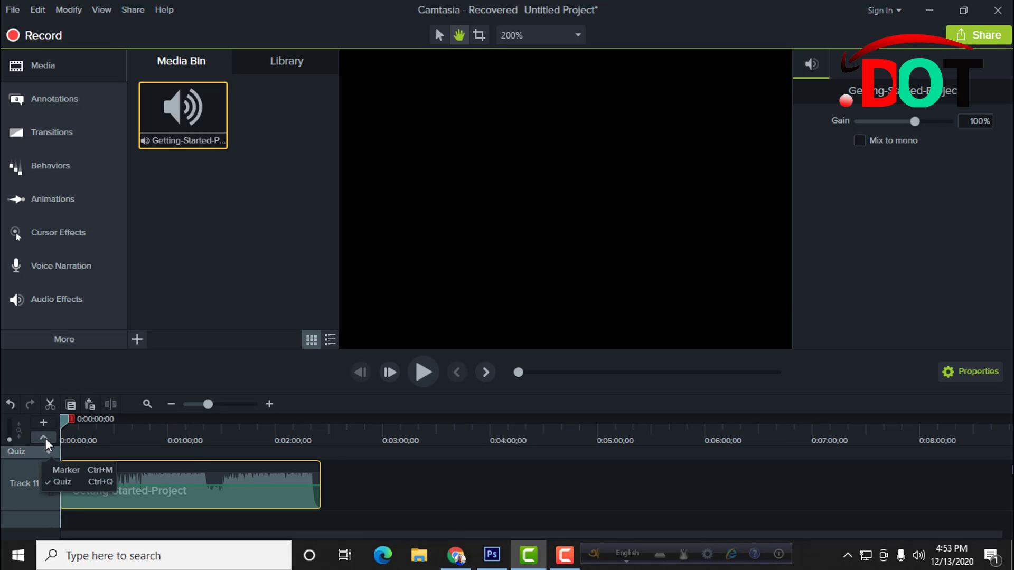
{"action": "left_click", "coordinate": [44, 437]}
{"action": "left_click", "coordinate": [234, 485]}
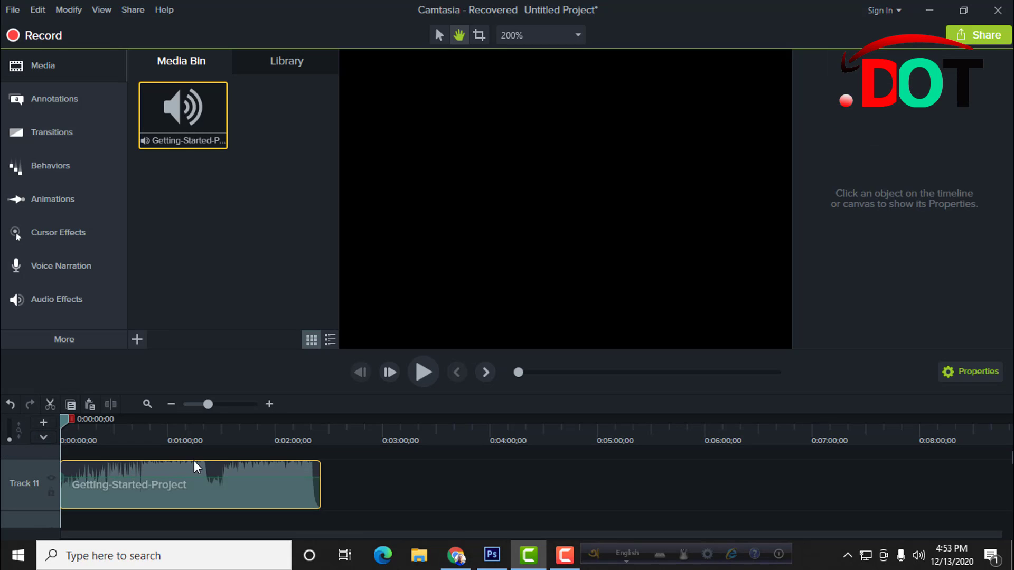
{"action": "left_click_drag", "start_coordinate": [147, 477], "coordinate": [147, 485]}
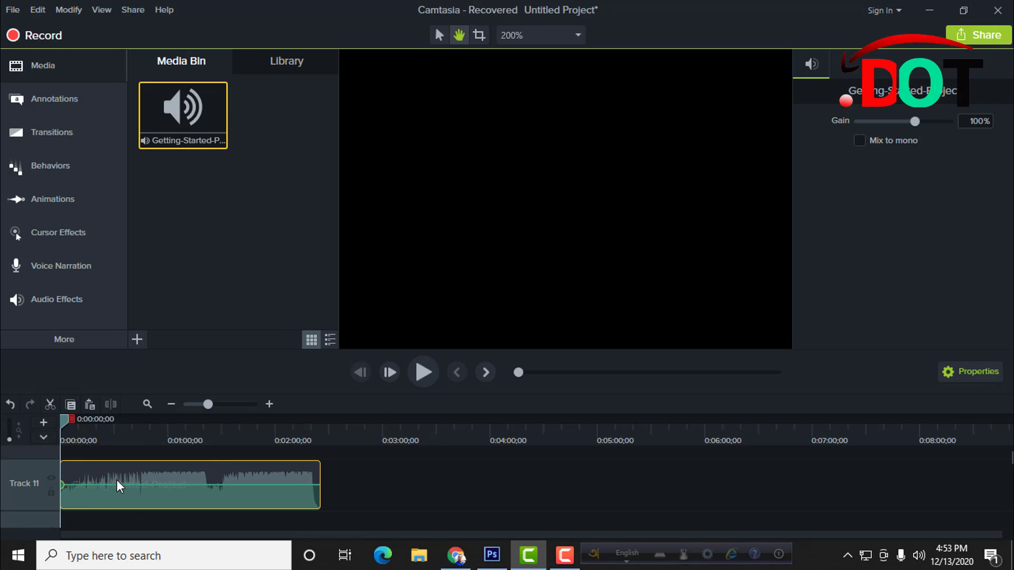
{"action": "left_click", "coordinate": [9, 437]}
{"action": "left_click", "coordinate": [161, 480]}
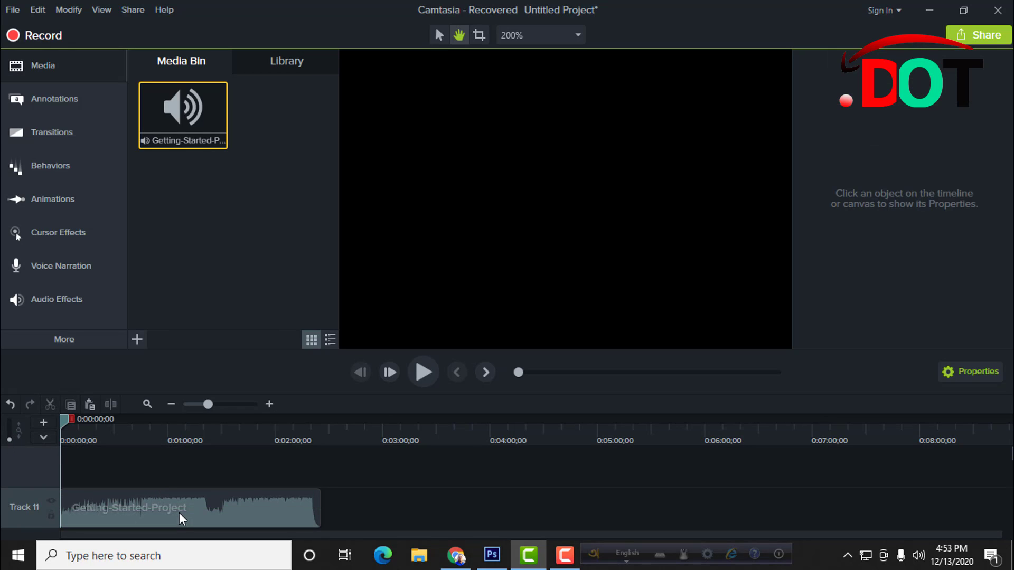
{"action": "left_click", "coordinate": [191, 502]}
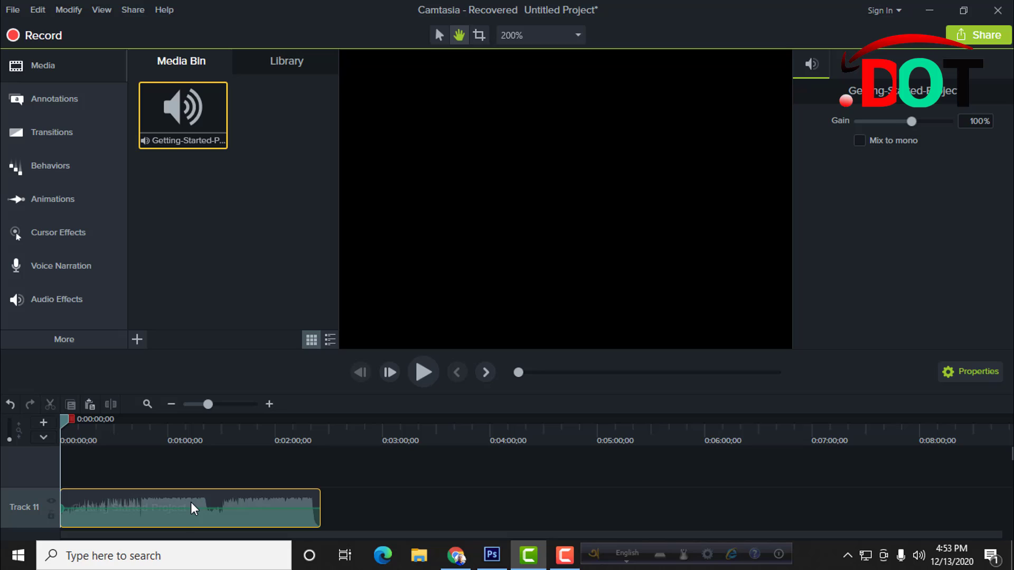
- Play and pause the audio clip, return the playhead to the start of the timeline and select the clip again
{"action": "left_click", "coordinate": [423, 372]}
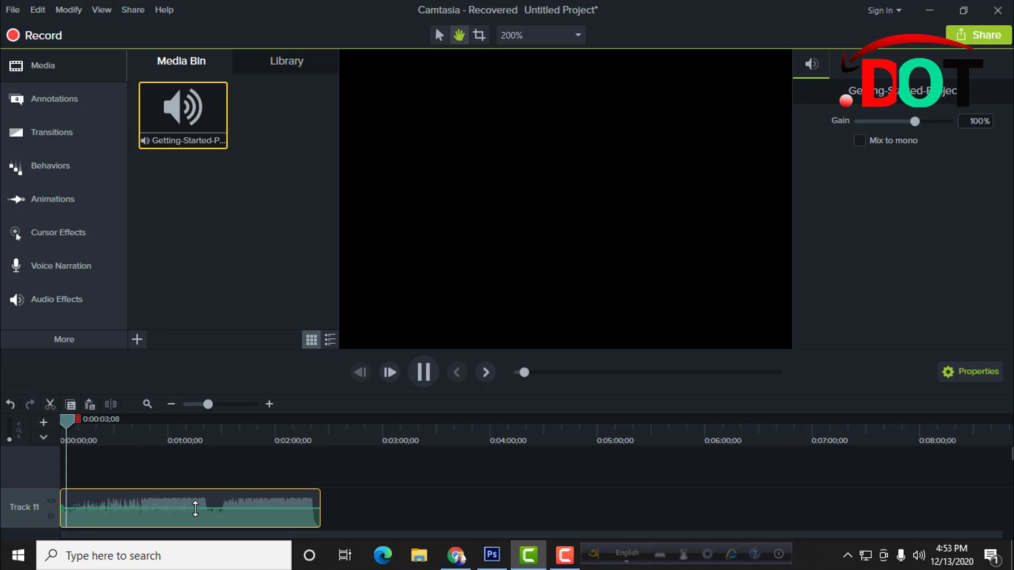
{"action": "left_click_drag", "start_coordinate": [195, 508], "coordinate": [196, 508]}
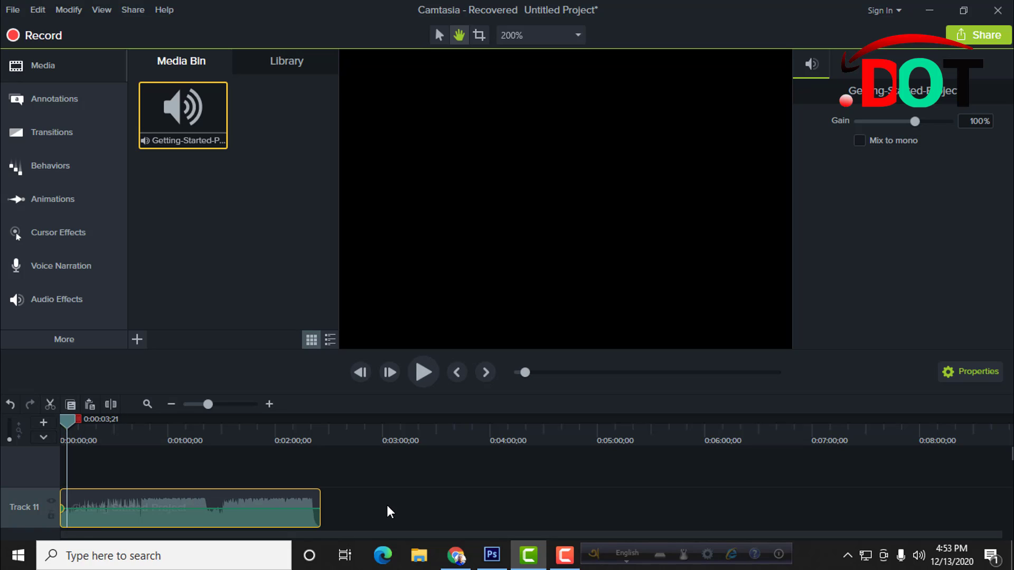
{"action": "left_click", "coordinate": [385, 502]}
{"action": "left_click", "coordinate": [195, 508]}
{"action": "left_click", "coordinate": [461, 498]}
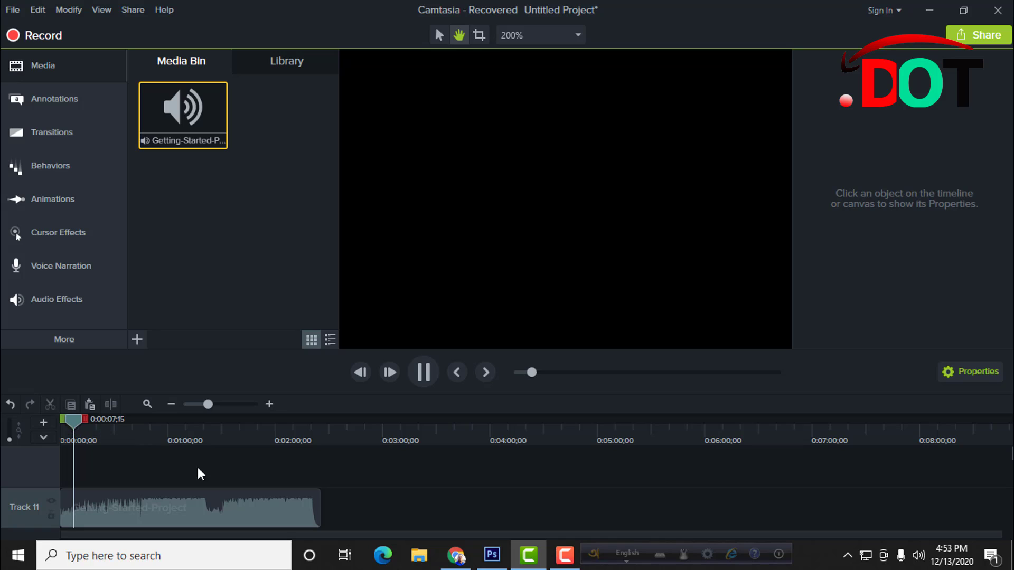
{"action": "left_click_drag", "start_coordinate": [81, 423], "coordinate": [14, 442]}
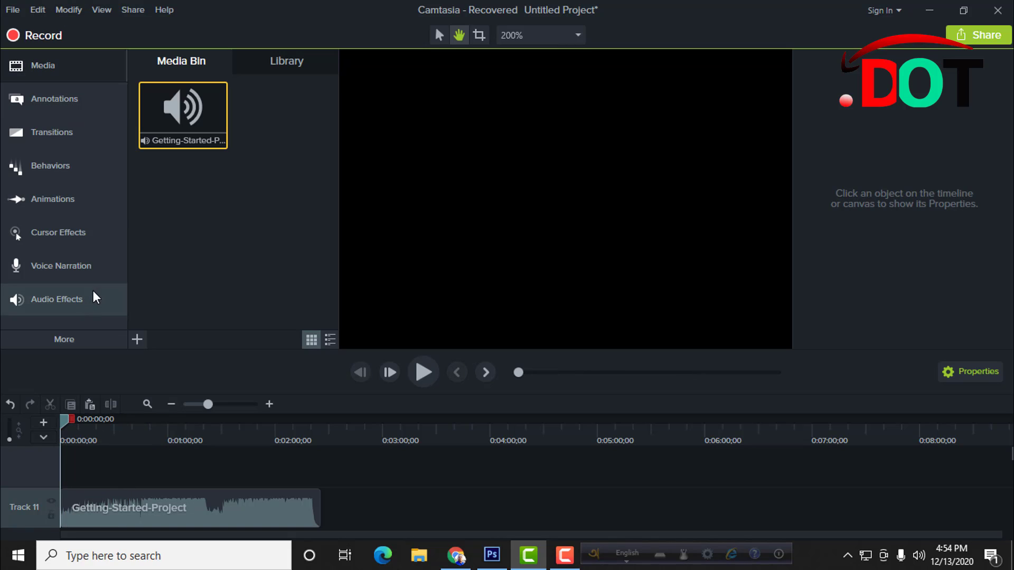
{"action": "left_click", "coordinate": [204, 515]}
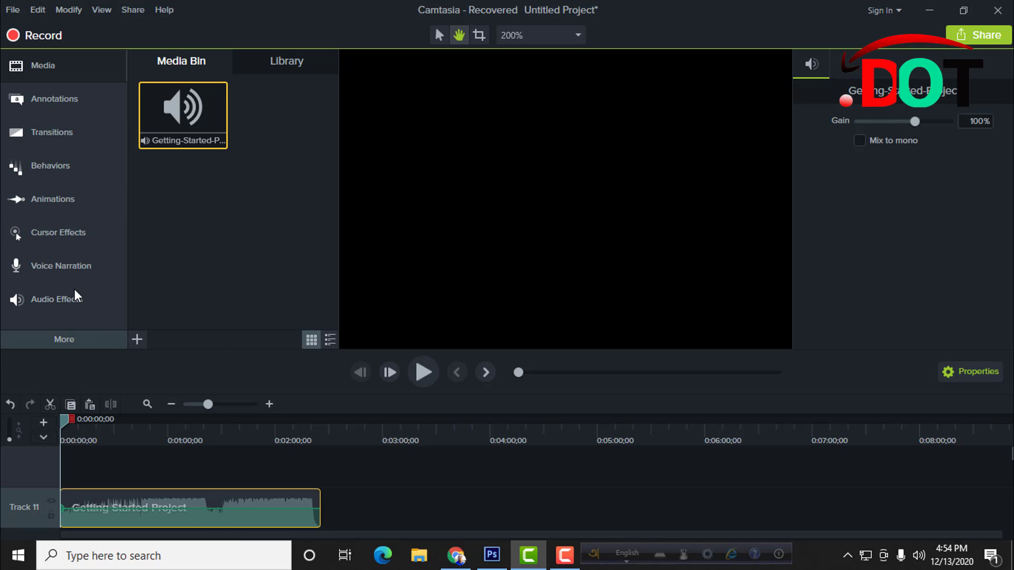
{"action": "left_click", "coordinate": [137, 341]}
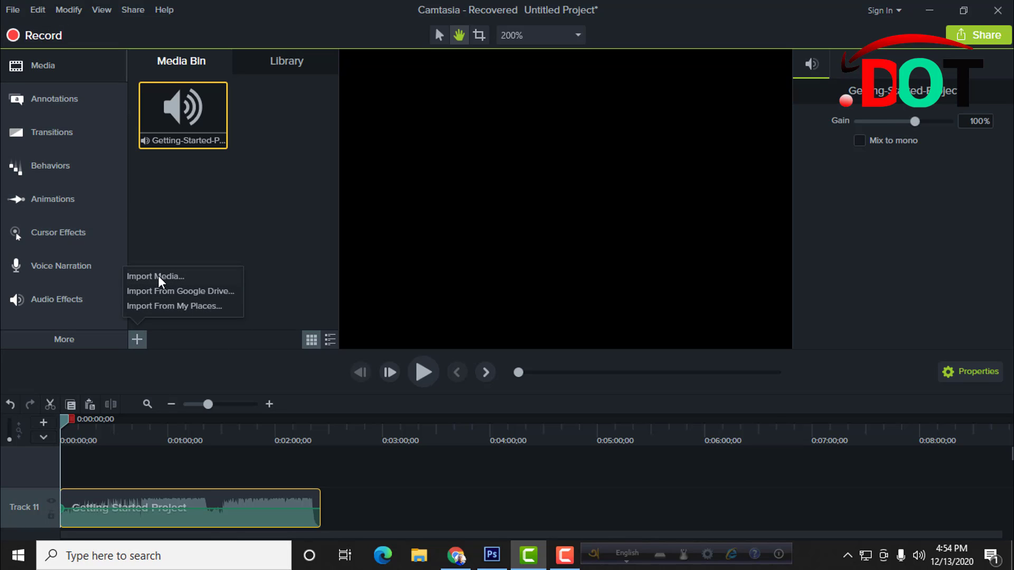
{"action": "left_click", "coordinate": [158, 275]}
{"action": "left_click", "coordinate": [456, 332]}
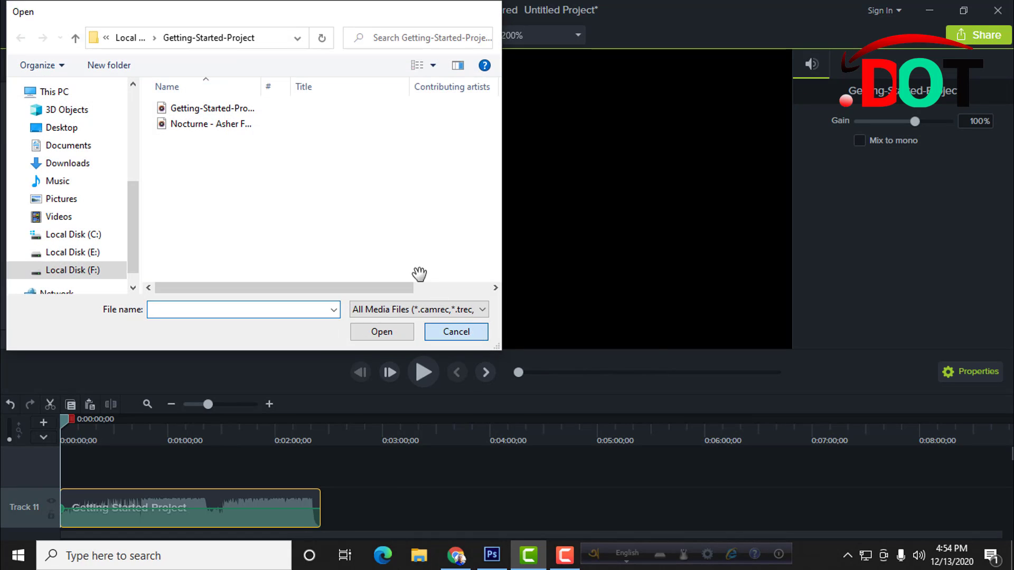
- Start opening a project and look through the Desktop, Documents, Downloads, Local Disk (E:) and Local Disk (F:) folders
{"action": "key", "text": "ctrl+o"}
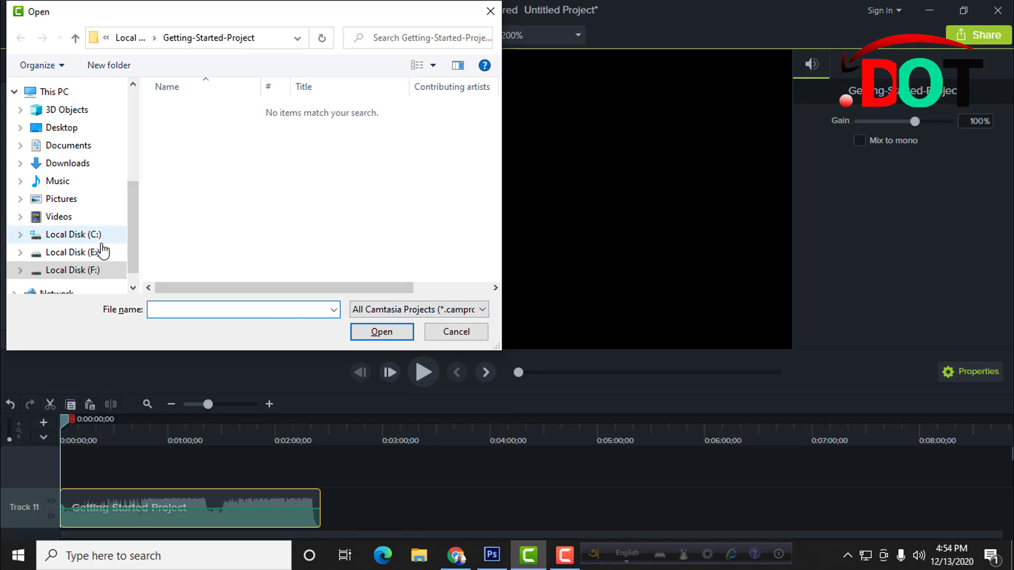
{"action": "left_click", "coordinate": [61, 127]}
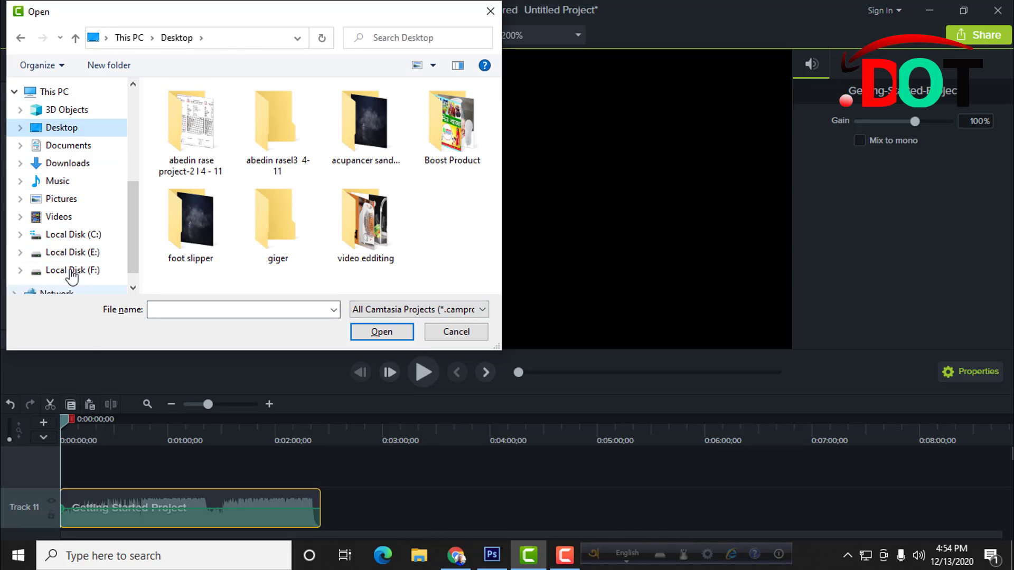
{"action": "left_click", "coordinate": [69, 270]}
{"action": "left_click", "coordinate": [62, 253]}
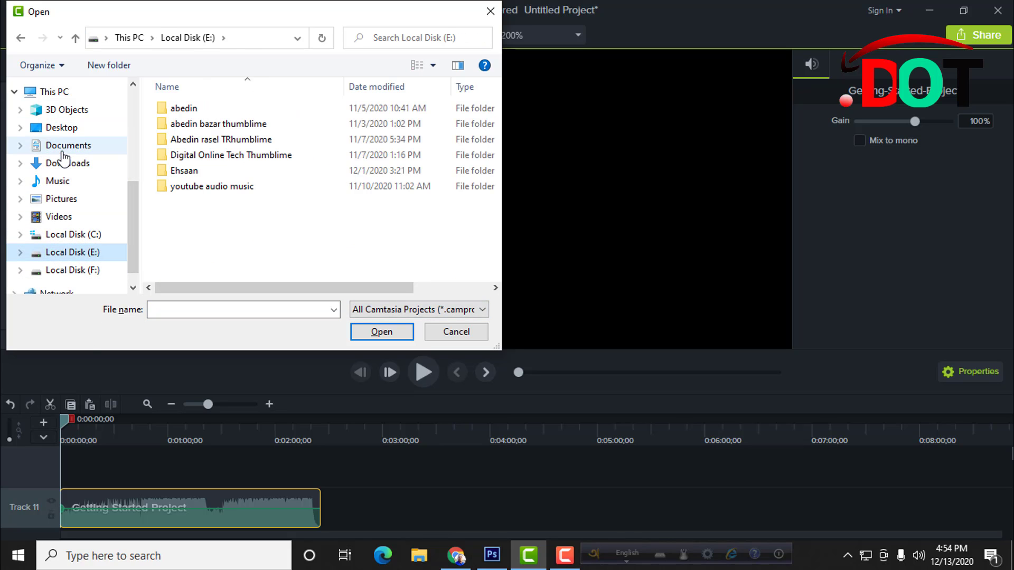
{"action": "left_click", "coordinate": [64, 145]}
{"action": "left_click", "coordinate": [67, 164]}
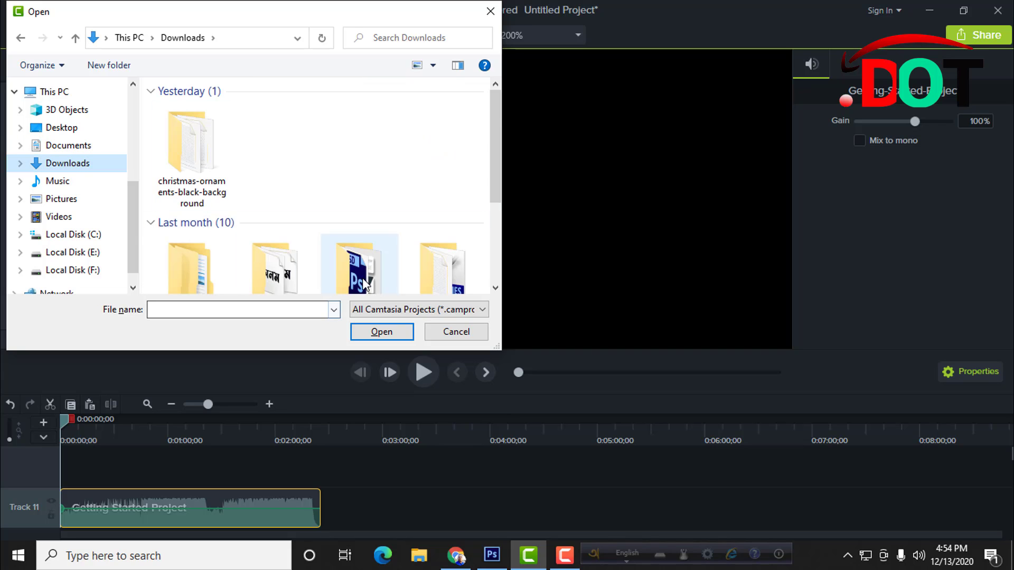
{"action": "scroll", "coordinate": [358, 273], "scroll_direction": "down", "scroll_amount": 5}
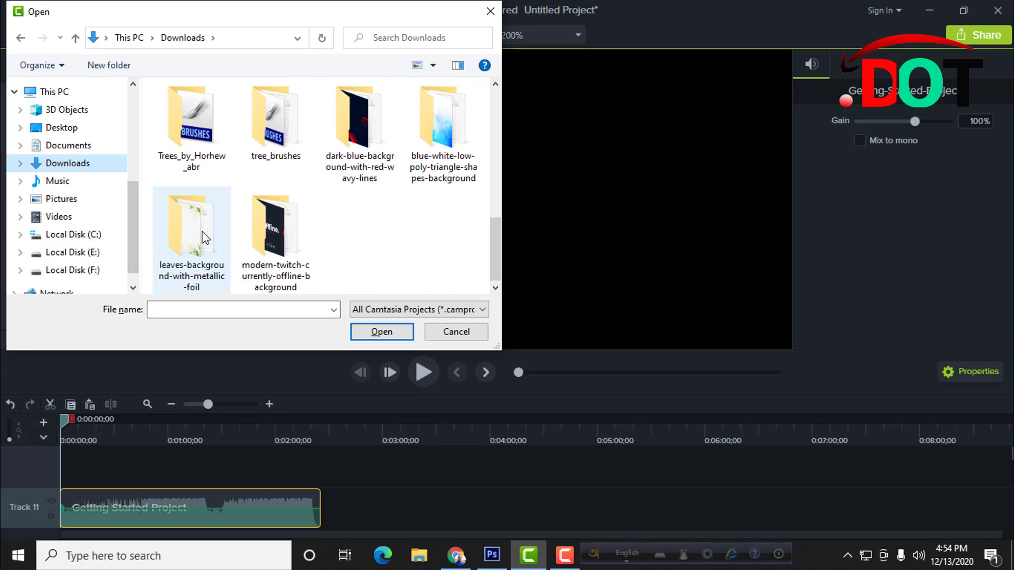
{"action": "scroll", "coordinate": [201, 232], "scroll_direction": "up", "scroll_amount": 10}
{"action": "left_click", "coordinate": [79, 147]}
{"action": "left_click", "coordinate": [78, 130]}
{"action": "left_click", "coordinate": [69, 163]}
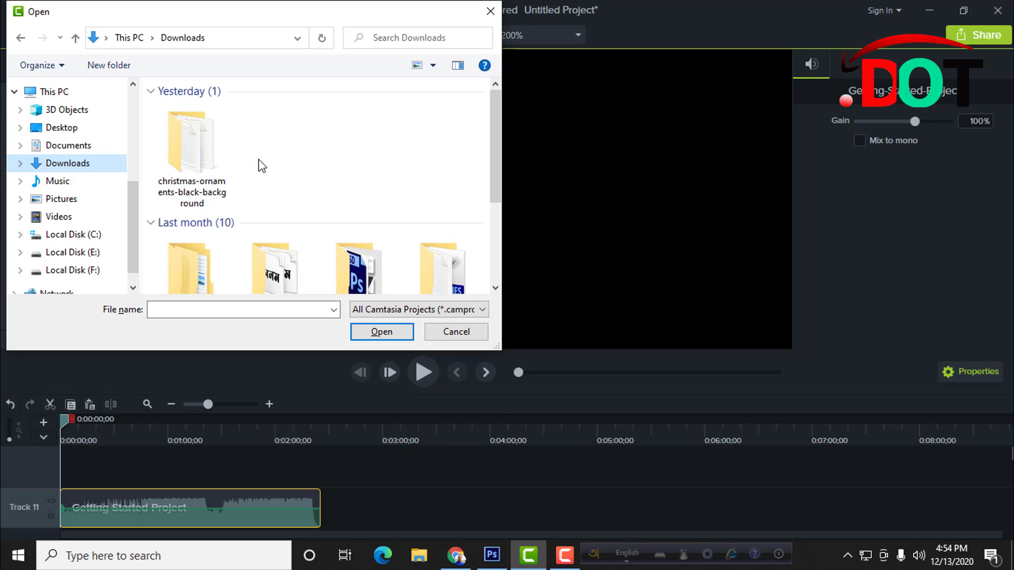
{"action": "scroll", "coordinate": [258, 163], "scroll_direction": "down", "scroll_amount": 5}
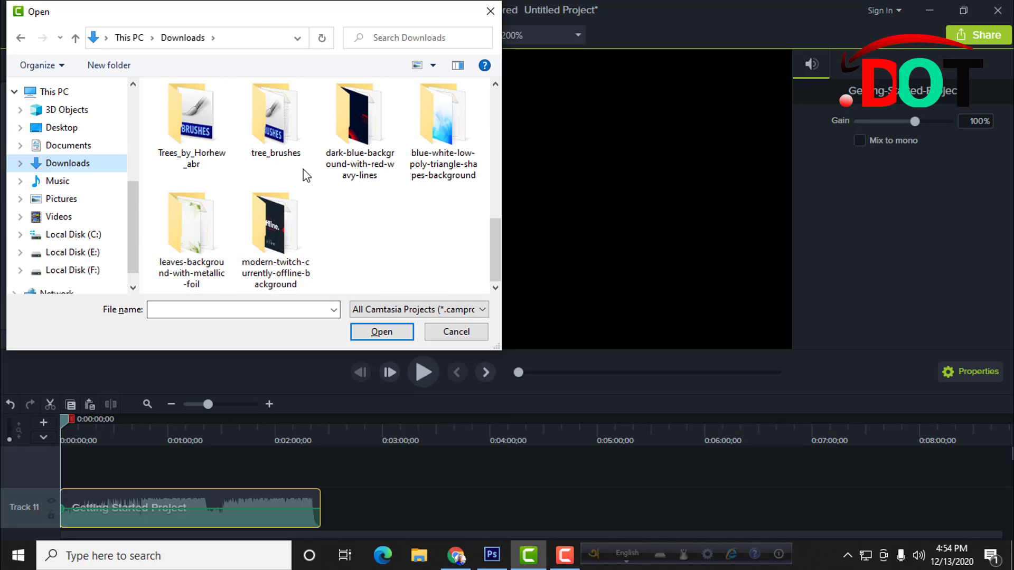
{"action": "left_click", "coordinate": [83, 163]}
{"action": "scroll", "coordinate": [311, 161], "scroll_direction": "down", "scroll_amount": 5}
{"action": "scroll", "coordinate": [304, 172], "scroll_direction": "up", "scroll_amount": 5}
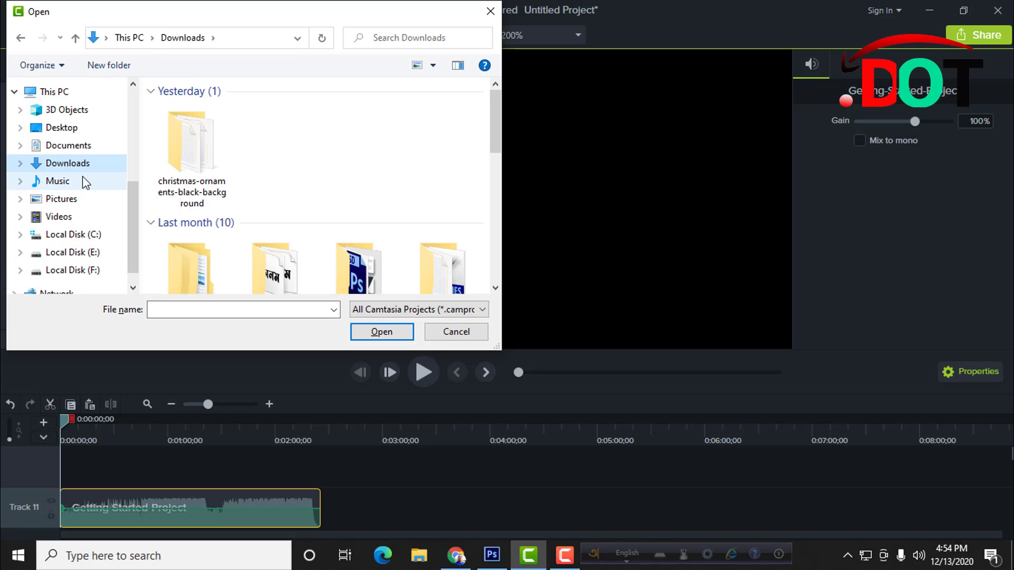
- Look through both local disks, Pictures and the Desktop's Boost Product folder for a file, and cancel opening a project
{"action": "scroll", "coordinate": [75, 251], "scroll_direction": "down", "scroll_amount": 1}
{"action": "left_click", "coordinate": [71, 228]}
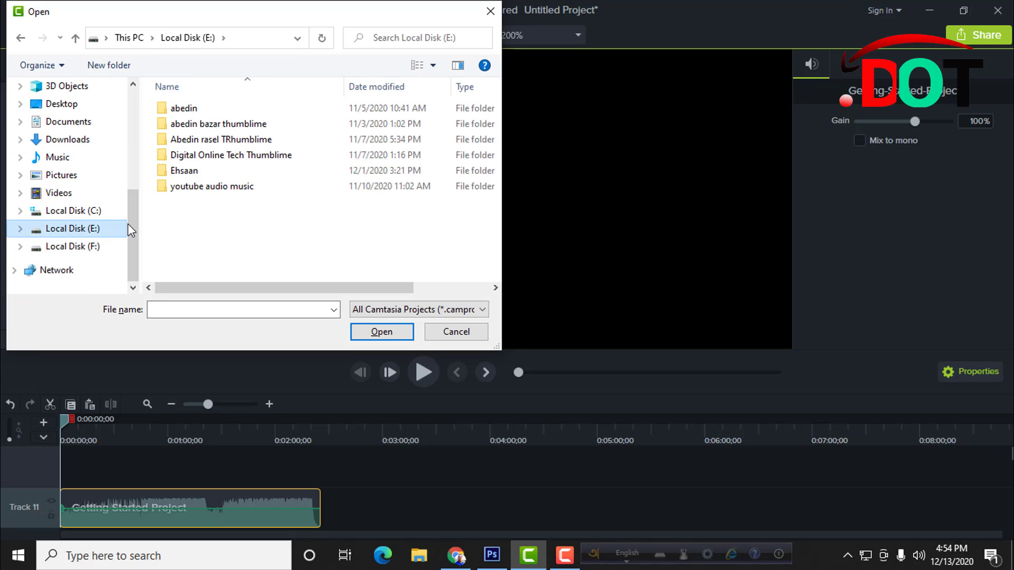
{"action": "left_click", "coordinate": [80, 247]}
{"action": "scroll", "coordinate": [205, 184], "scroll_direction": "down", "scroll_amount": 6}
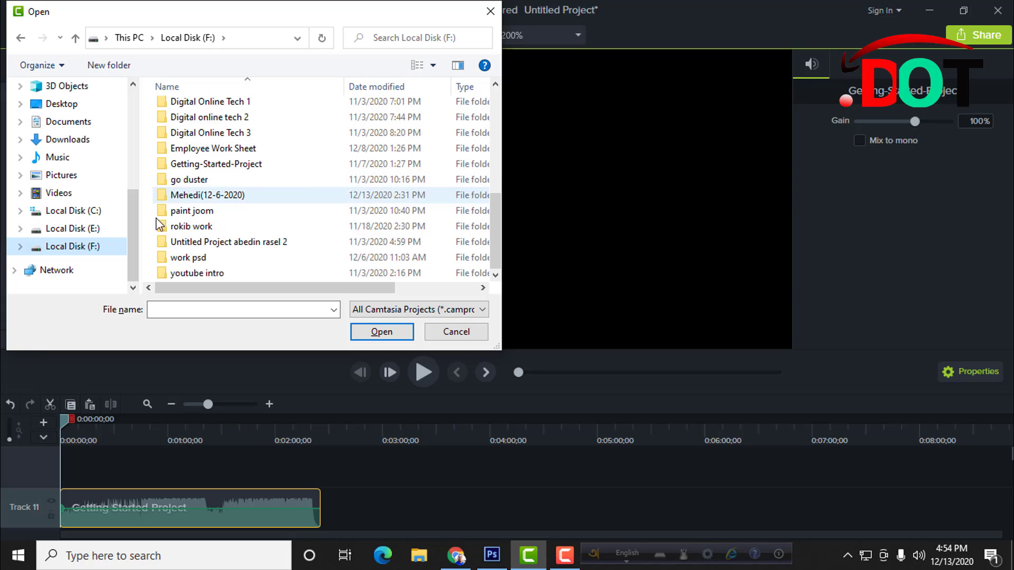
{"action": "left_click", "coordinate": [75, 228]}
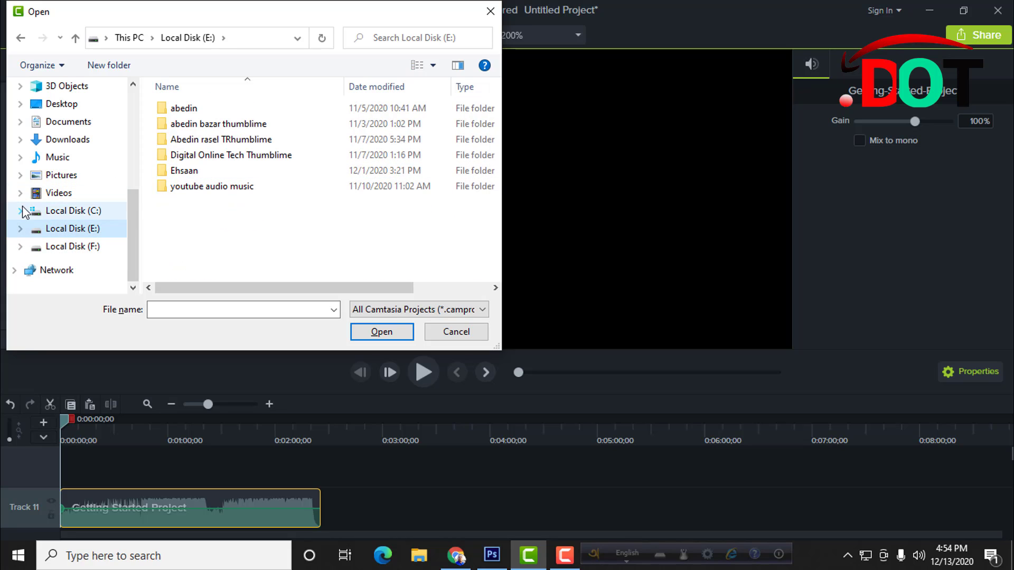
{"action": "left_click", "coordinate": [69, 213]}
{"action": "left_click", "coordinate": [64, 177]}
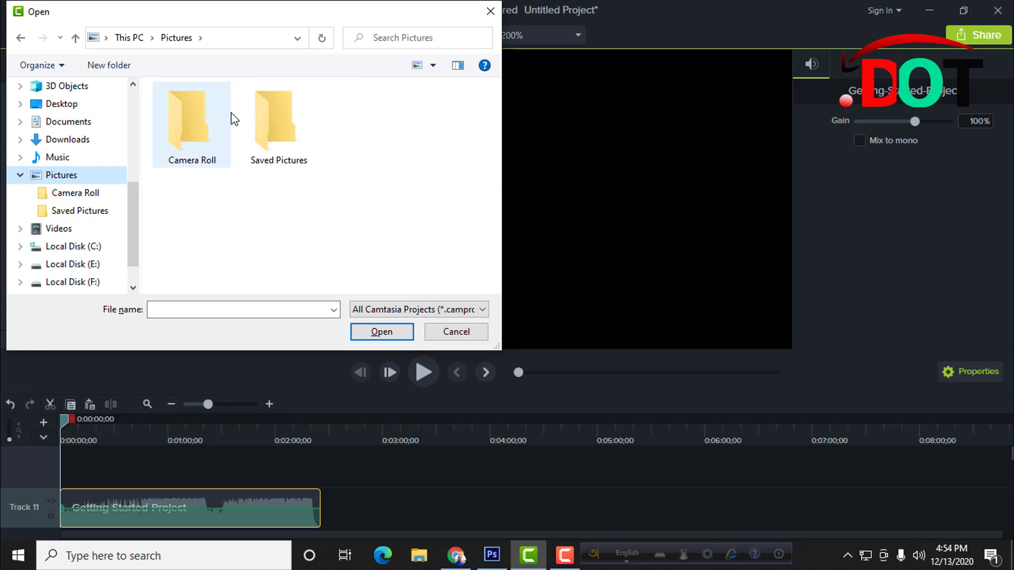
{"action": "double_click", "coordinate": [262, 128]}
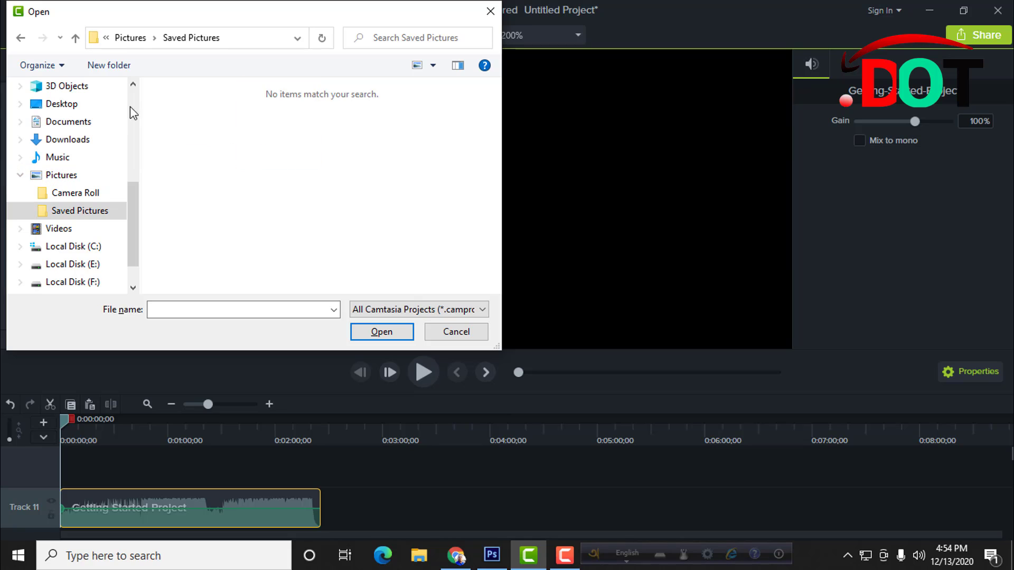
{"action": "left_click", "coordinate": [135, 38]}
{"action": "scroll", "coordinate": [77, 157], "scroll_direction": "up", "scroll_amount": 1}
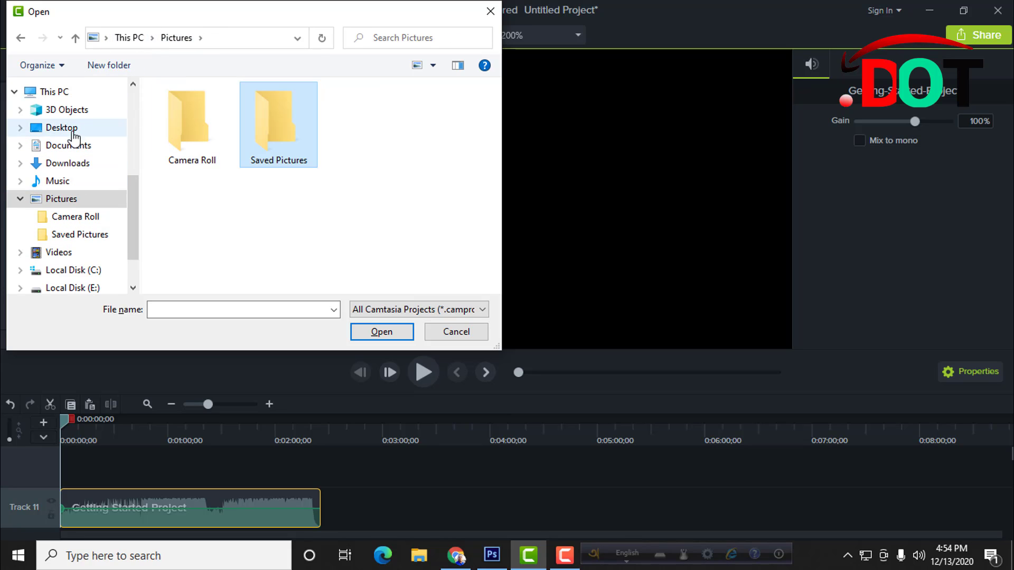
{"action": "left_click", "coordinate": [71, 128]}
{"action": "double_click", "coordinate": [431, 168]}
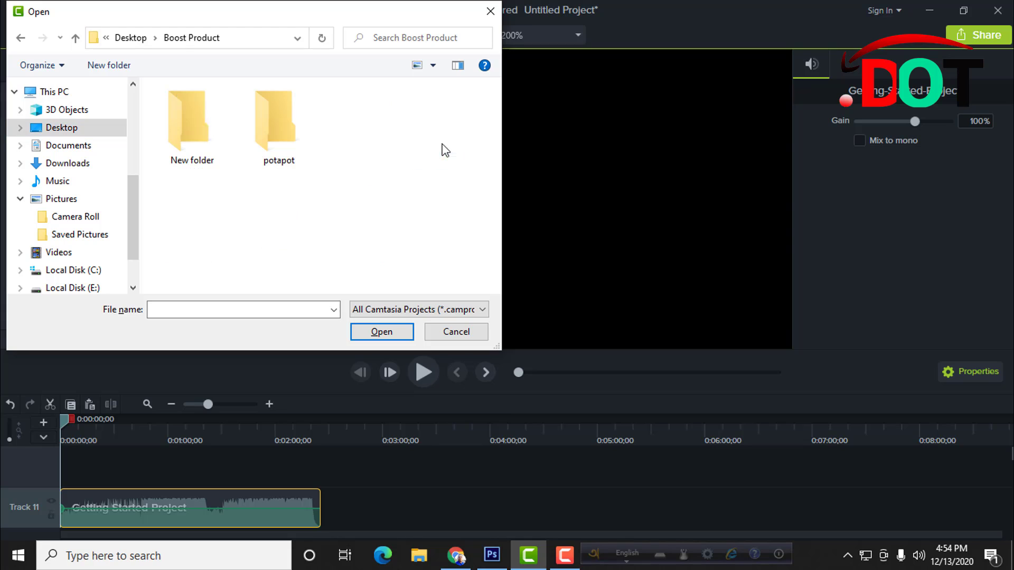
{"action": "double_click", "coordinate": [216, 136]}
{"action": "double_click", "coordinate": [260, 125]}
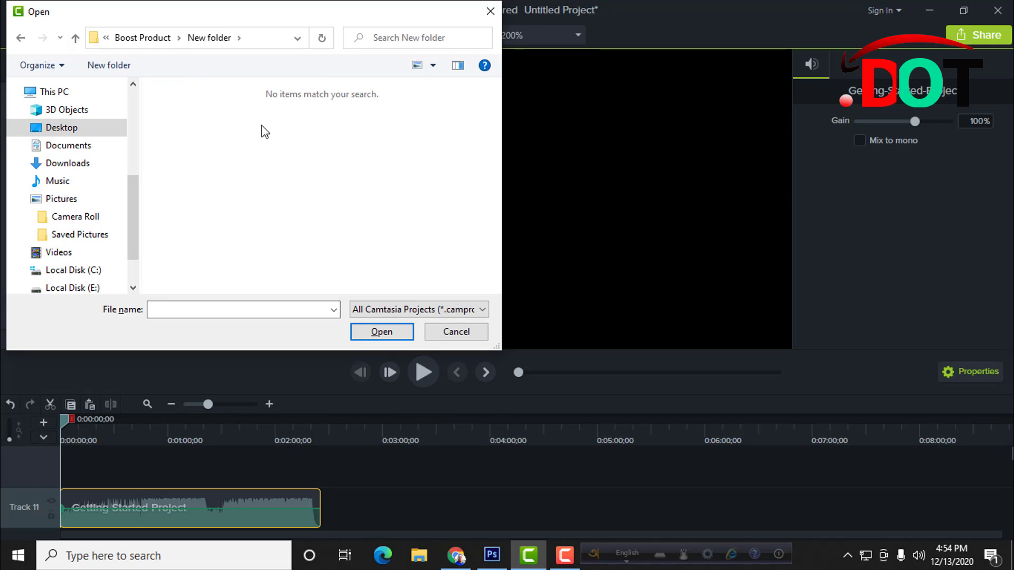
{"action": "left_click", "coordinate": [154, 38]}
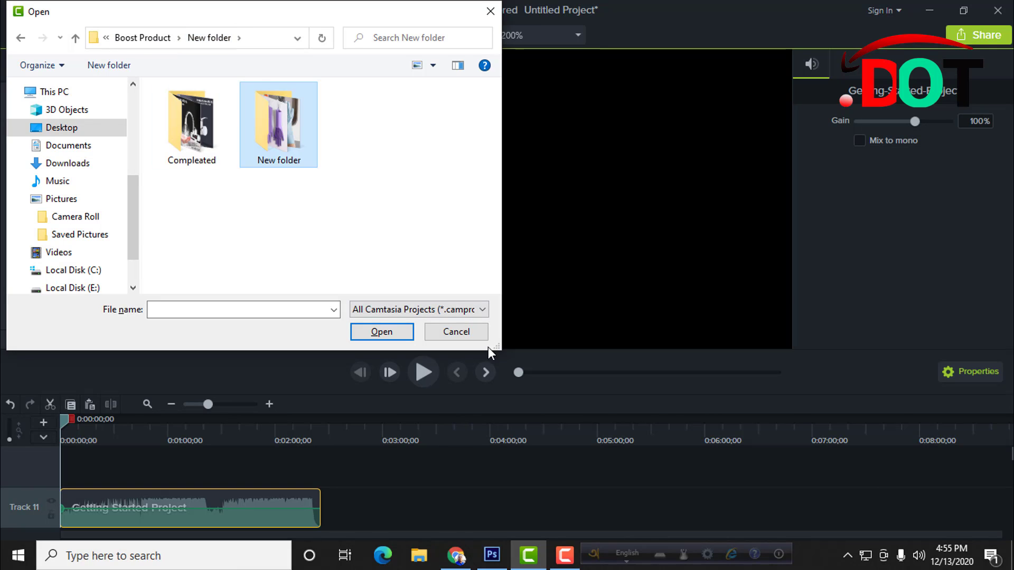
{"action": "left_click", "coordinate": [457, 331]}
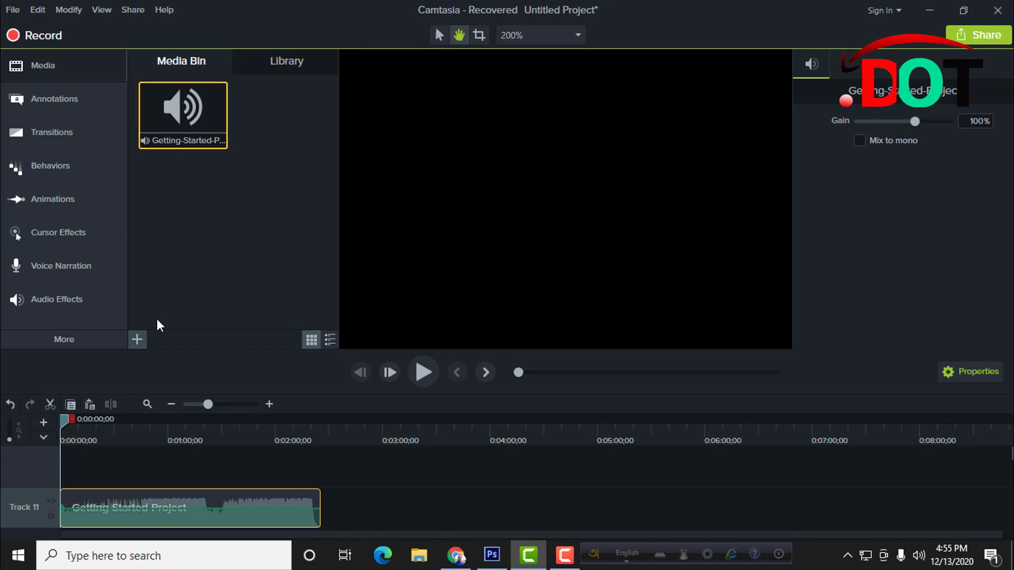
- Import 14.jpg from the Desktop's Boost Product folder and place it at the start of Track 12, above the audio clip
{"action": "left_click", "coordinate": [137, 339]}
{"action": "left_click", "coordinate": [185, 272]}
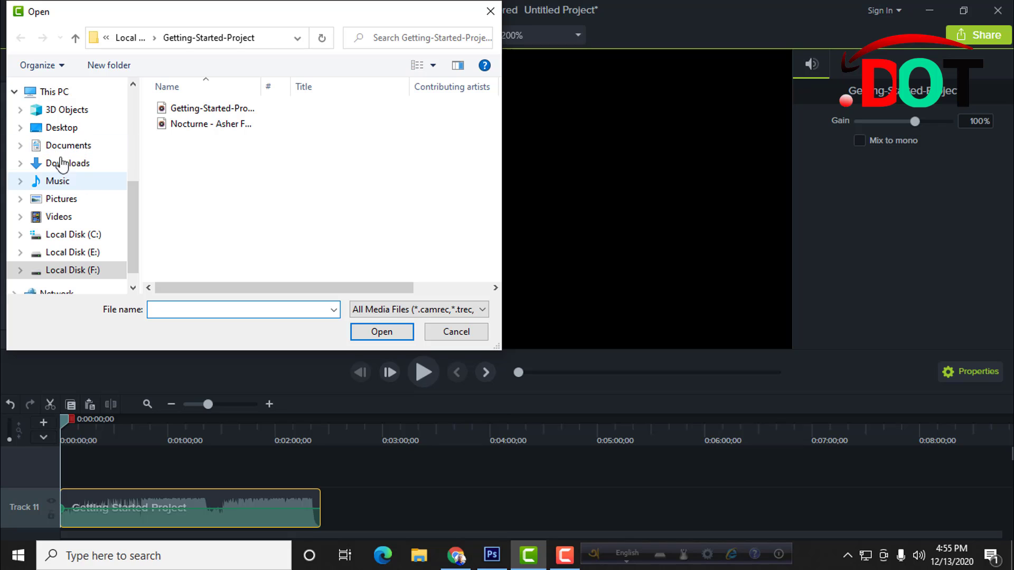
{"action": "left_click", "coordinate": [71, 128]}
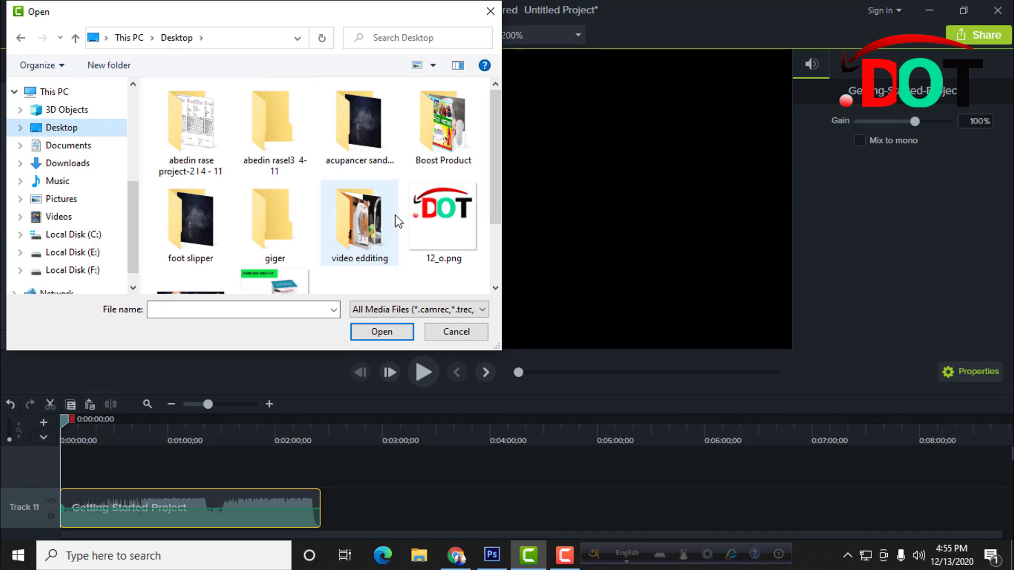
{"action": "double_click", "coordinate": [442, 124]}
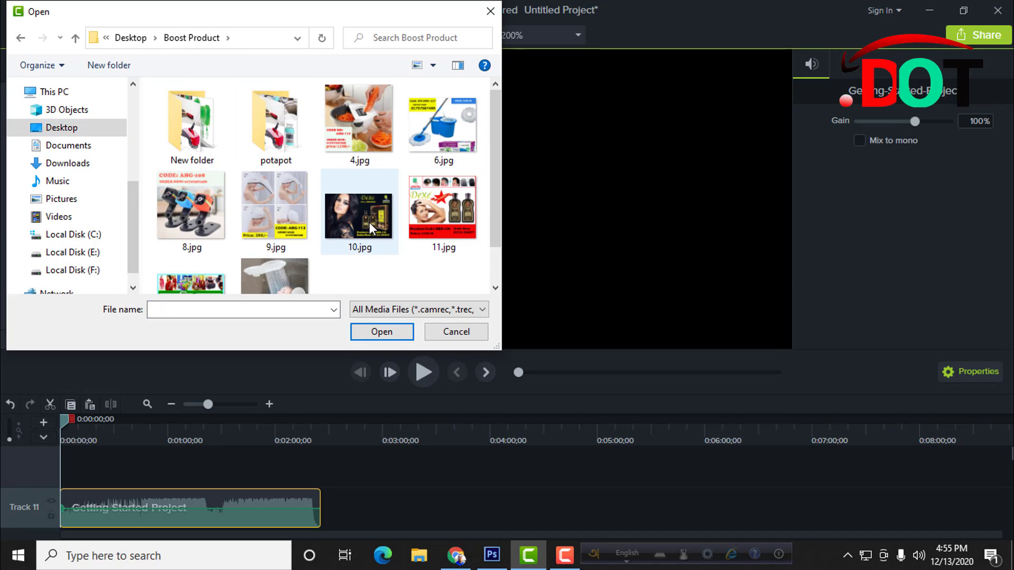
{"action": "scroll", "coordinate": [368, 228], "scroll_direction": "down", "scroll_amount": 2}
{"action": "double_click", "coordinate": [203, 246]}
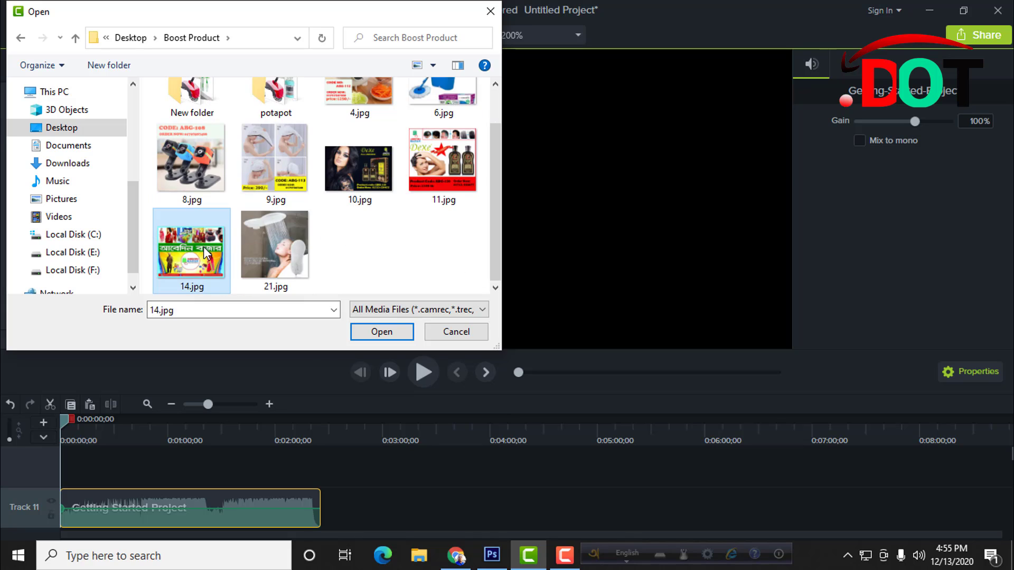
{"action": "left_click_drag", "start_coordinate": [282, 111], "coordinate": [59, 470]}
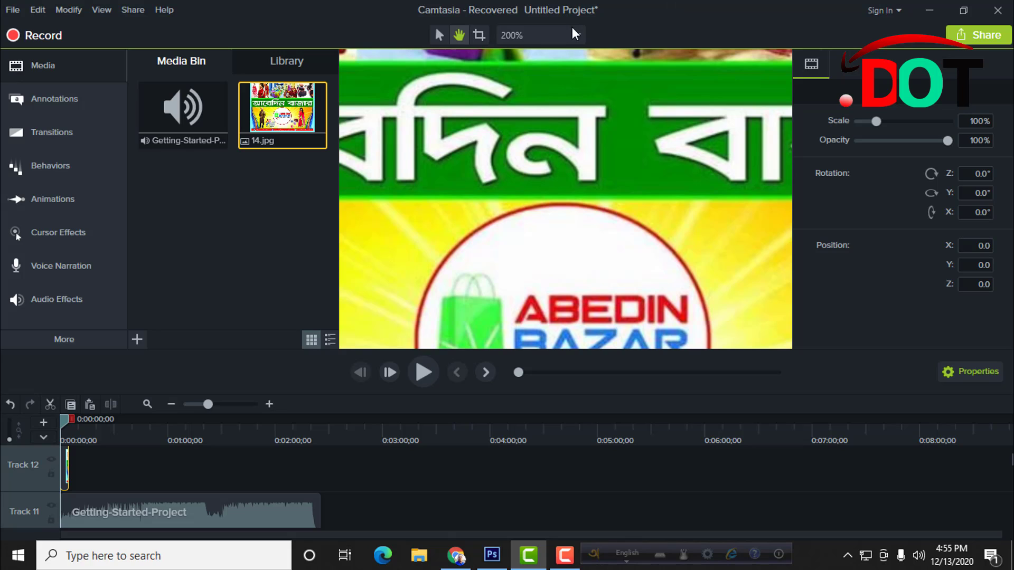
- Try the canvas zoom levels 50%, 25% and 200%, and fit the whole canvas in the preview
{"action": "left_click", "coordinate": [512, 33]}
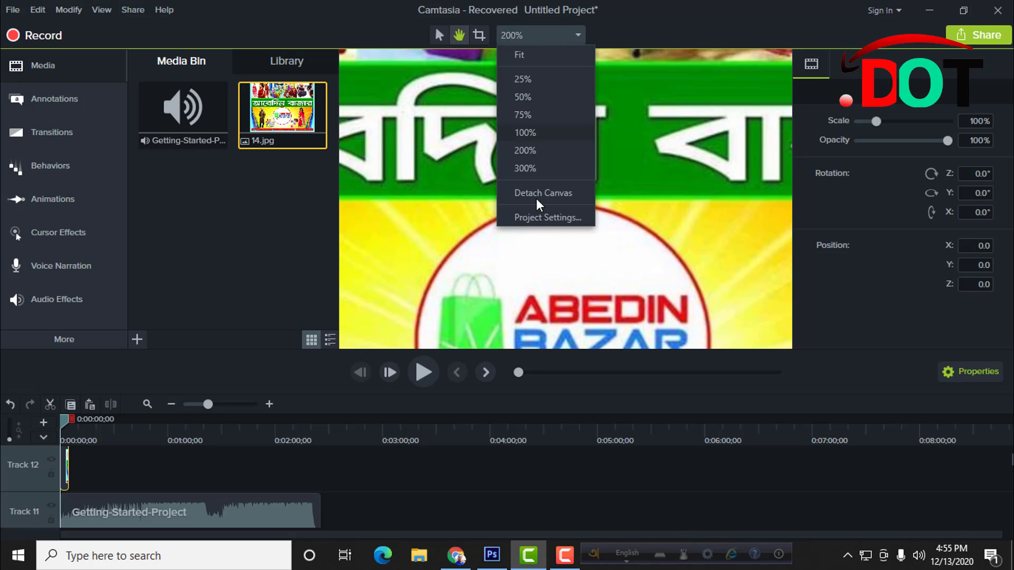
{"action": "left_click", "coordinate": [540, 96]}
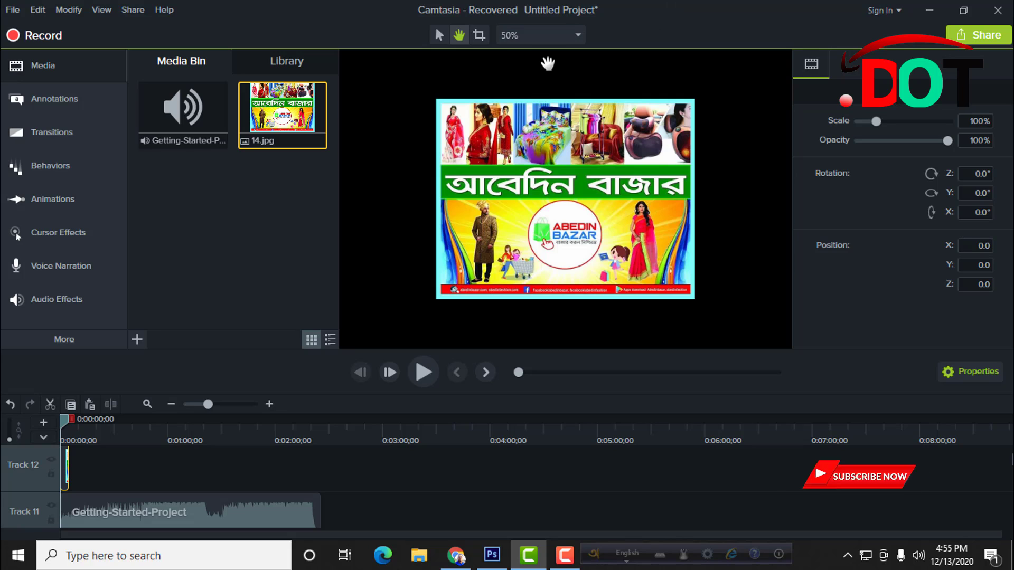
{"action": "left_click", "coordinate": [541, 35]}
{"action": "left_click", "coordinate": [534, 84]}
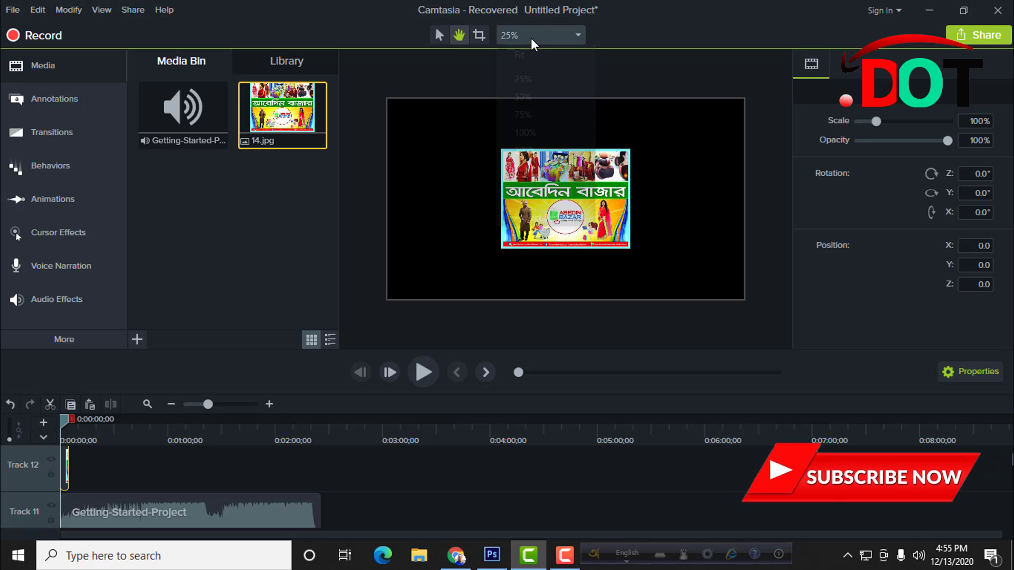
{"action": "left_click", "coordinate": [530, 36]}
{"action": "left_click", "coordinate": [532, 150]}
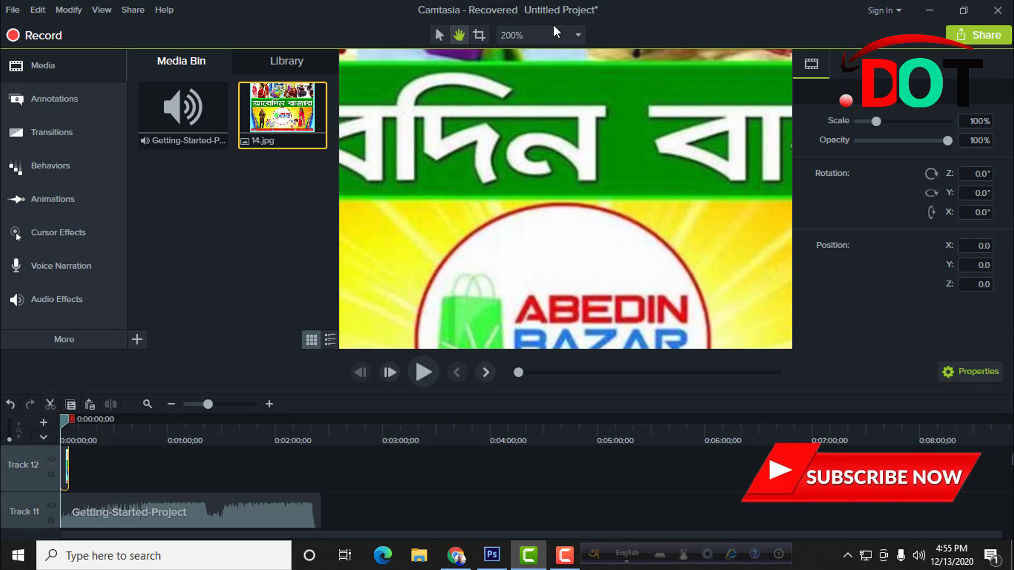
{"action": "left_click", "coordinate": [554, 34]}
{"action": "left_click", "coordinate": [536, 54]}
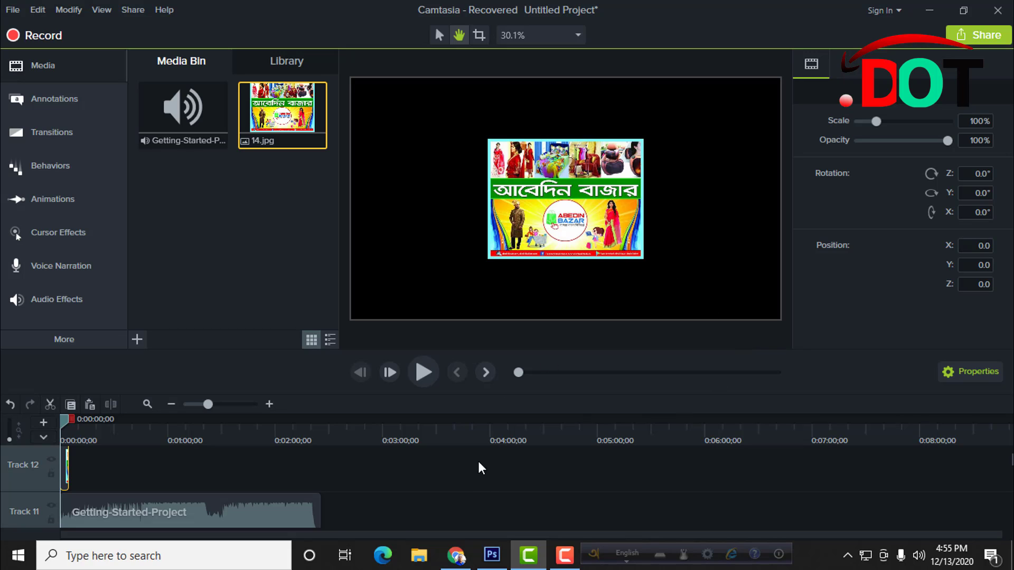
- Enlarge the canvas view to 75%
{"action": "scroll", "coordinate": [611, 242], "scroll_direction": "up", "scroll_amount": 3}
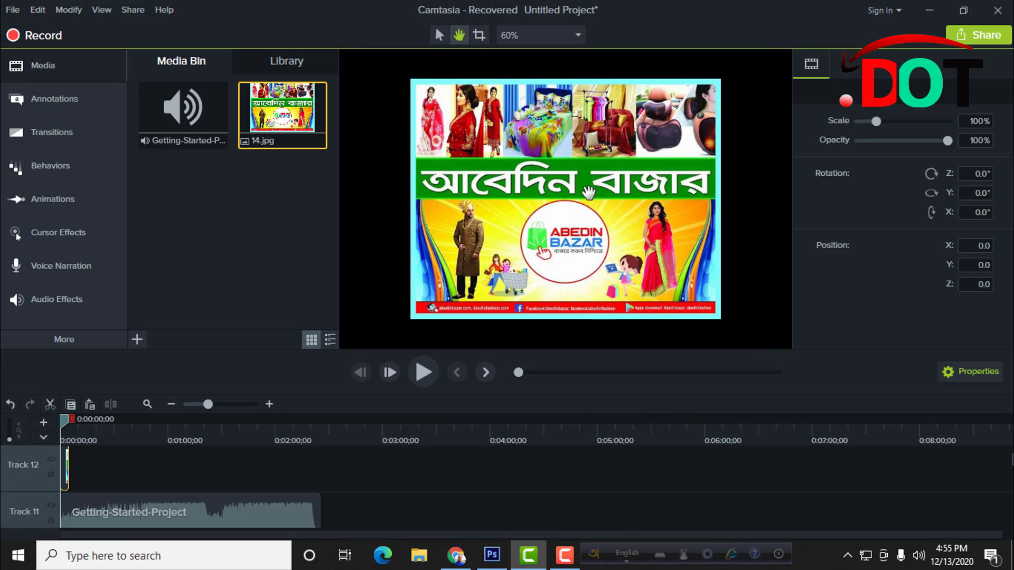
{"action": "scroll", "coordinate": [588, 192], "scroll_direction": "up", "scroll_amount": 1}
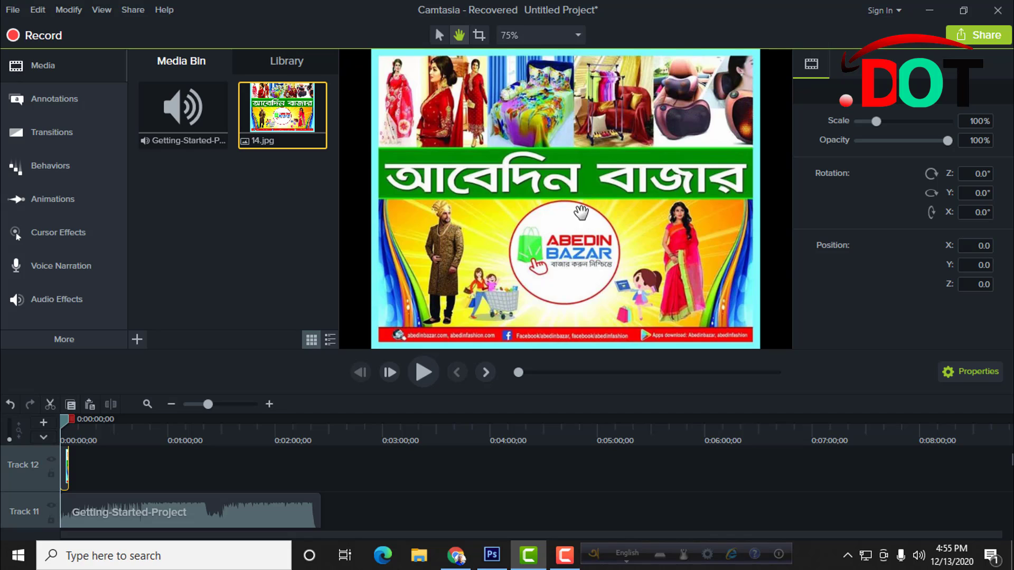
{"action": "scroll", "coordinate": [578, 266], "scroll_direction": "up", "scroll_amount": 1}
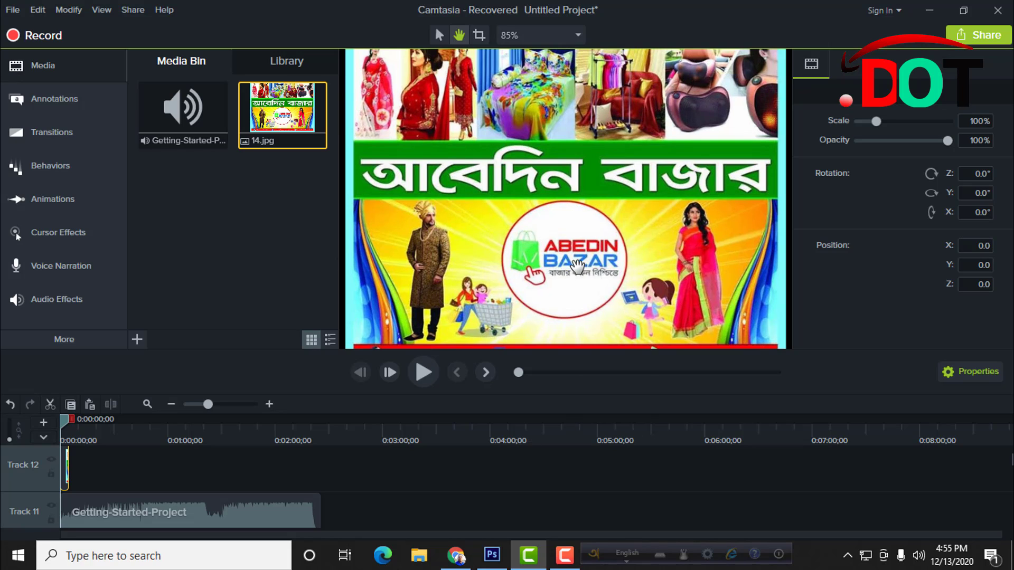
{"action": "scroll", "coordinate": [578, 267], "scroll_direction": "down", "scroll_amount": 1}
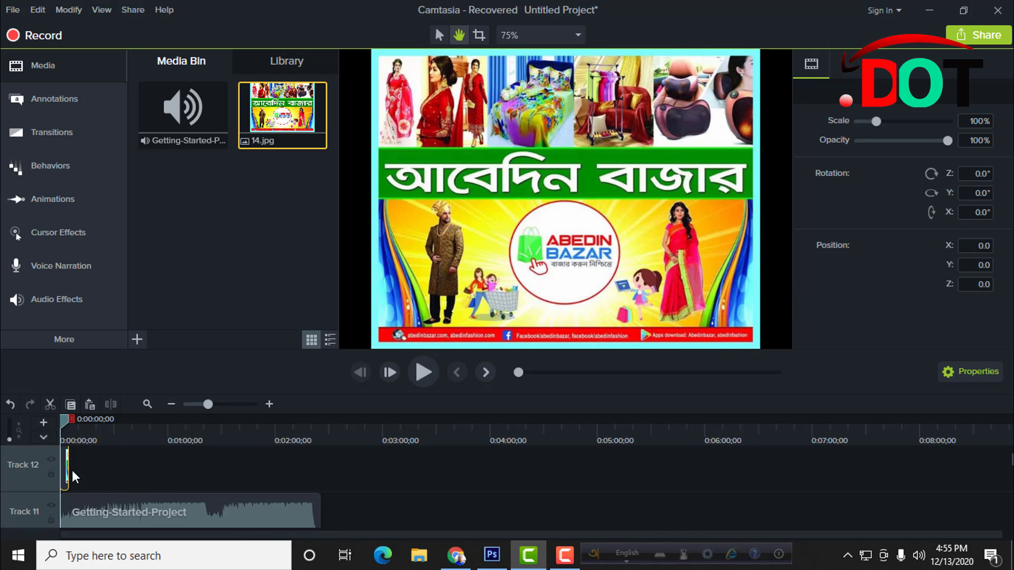
- Extend the 14 image clip on Track 12 to the end of the audio clip and briefly play the timeline
{"action": "left_click_drag", "start_coordinate": [68, 471], "coordinate": [320, 484]}
{"action": "key", "text": "space"}
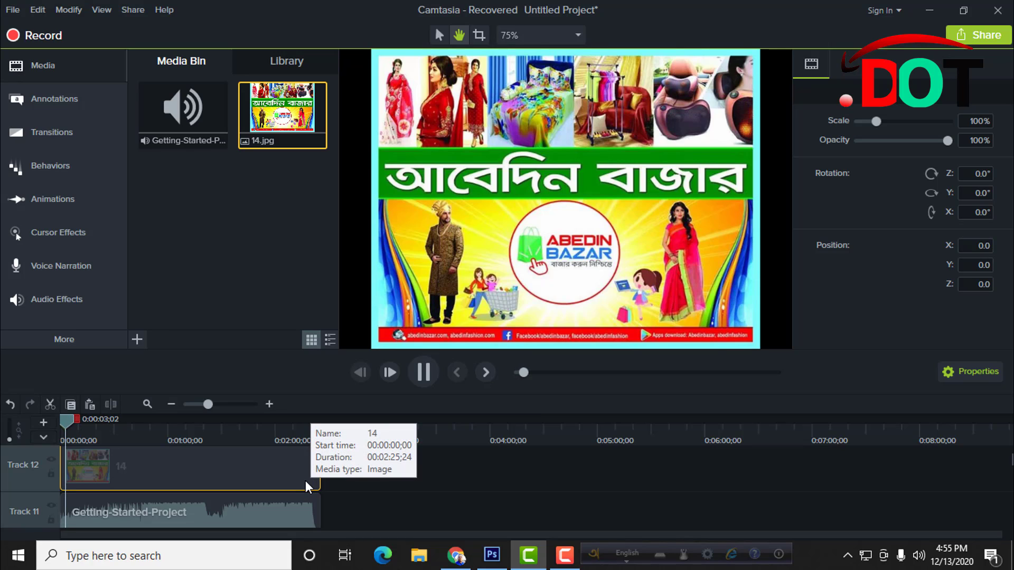
{"action": "key", "text": "space"}
- Zoom the timeline in slightly and return the playhead to the start of the timeline
{"action": "scroll", "coordinate": [122, 475], "scroll_direction": "down", "scroll_amount": 1}
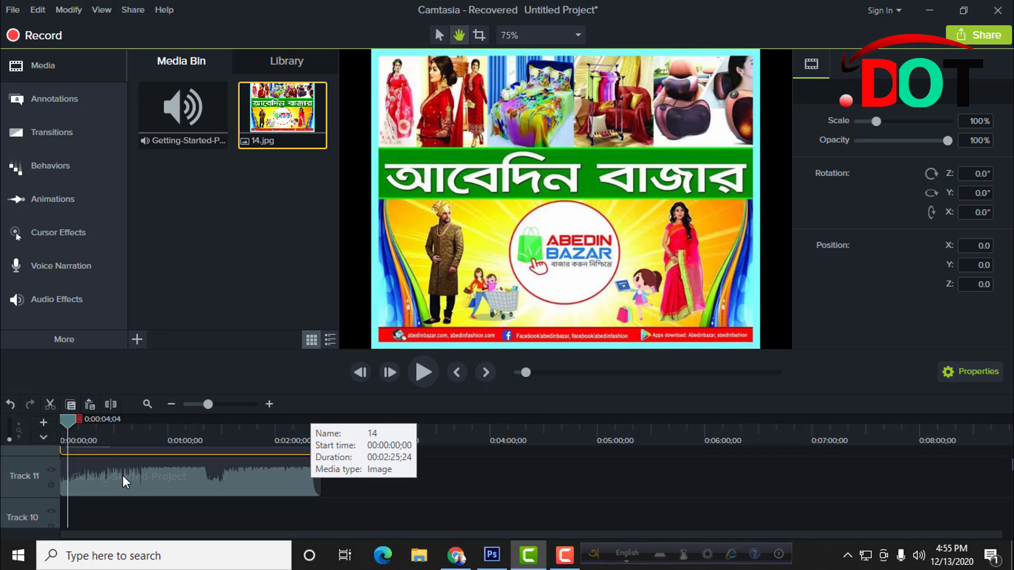
{"action": "scroll", "coordinate": [123, 475], "scroll_direction": "up", "scroll_amount": 1}
{"action": "scroll", "coordinate": [187, 489], "scroll_direction": "down", "scroll_amount": 1}
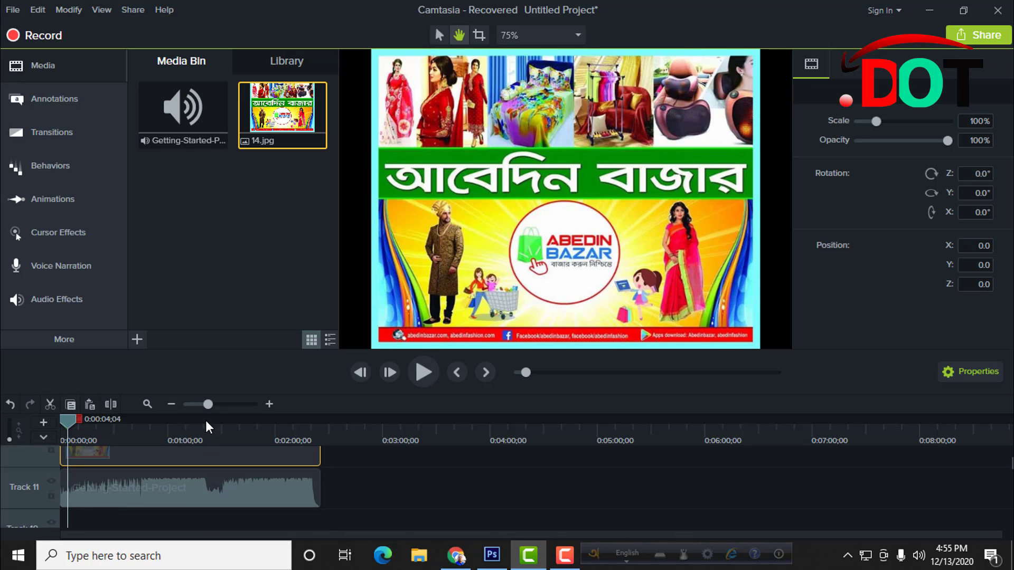
{"action": "mouse_move", "coordinate": [217, 404]}
{"action": "left_mouse_down"}
{"action": "mouse_move", "coordinate": [229, 404]}
{"action": "mouse_move", "coordinate": [210, 404]}
{"action": "left_mouse_up"}
{"action": "left_click", "coordinate": [365, 464]}
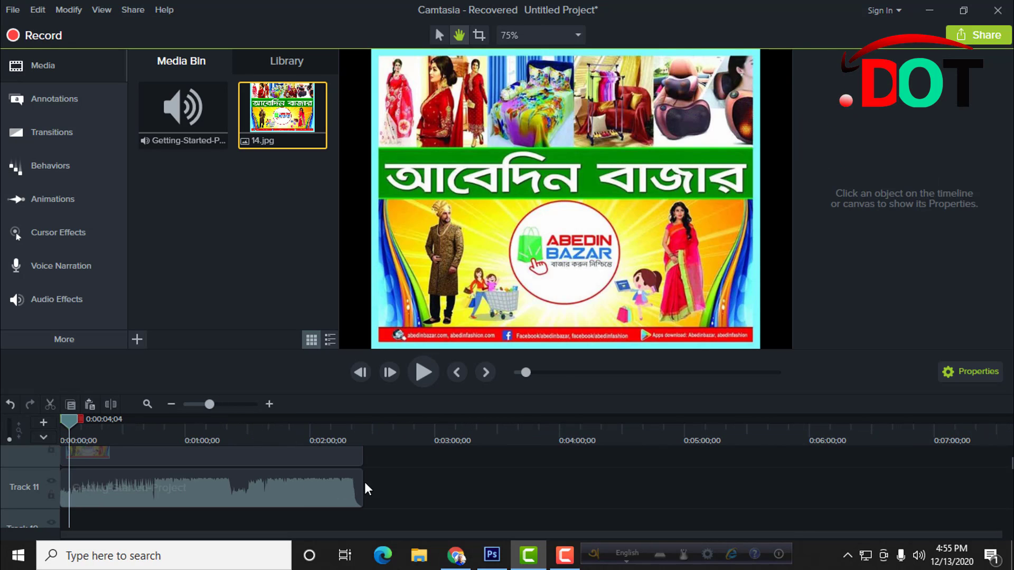
{"action": "scroll", "coordinate": [235, 477], "scroll_direction": "up", "scroll_amount": 1}
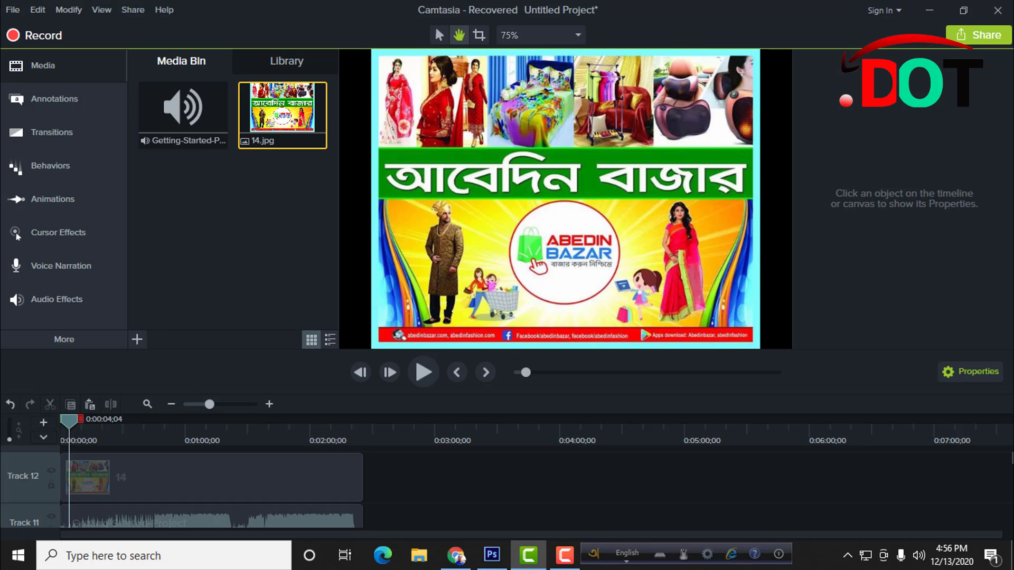
{"action": "scroll", "coordinate": [252, 514], "scroll_direction": "up", "scroll_amount": 1}
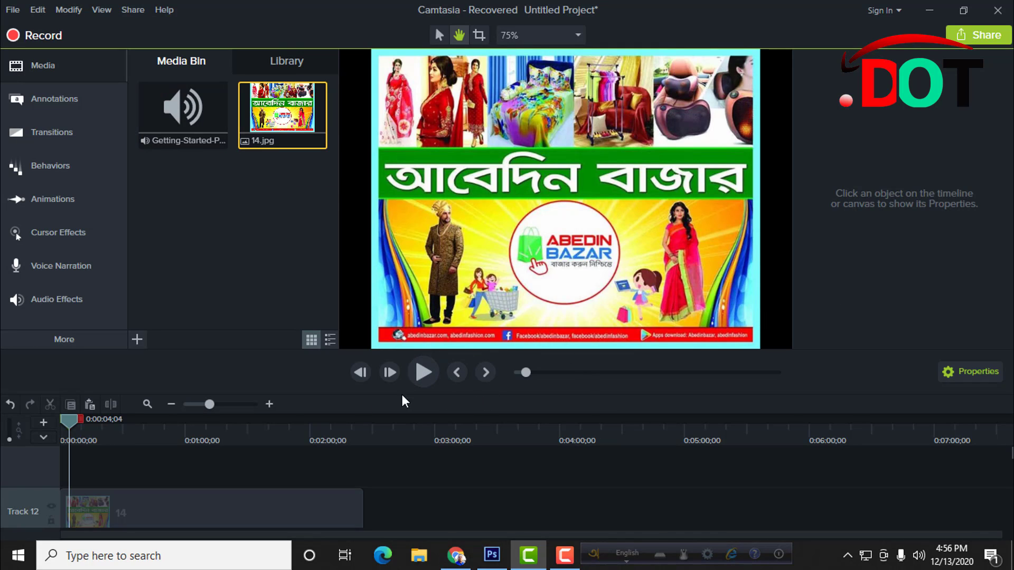
{"action": "scroll", "coordinate": [170, 487], "scroll_direction": "down", "scroll_amount": 3}
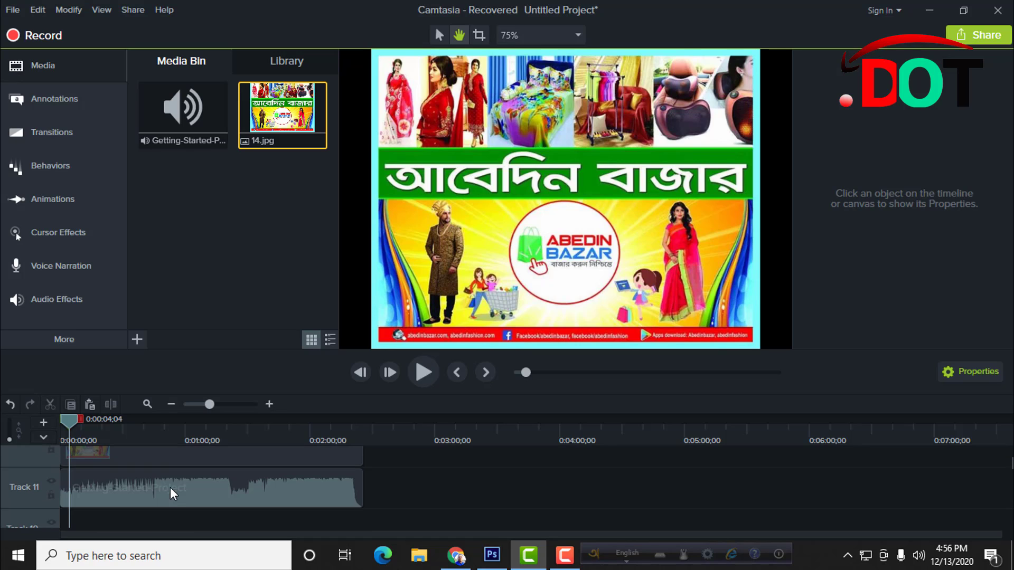
{"action": "scroll", "coordinate": [170, 487], "scroll_direction": "up", "scroll_amount": 3}
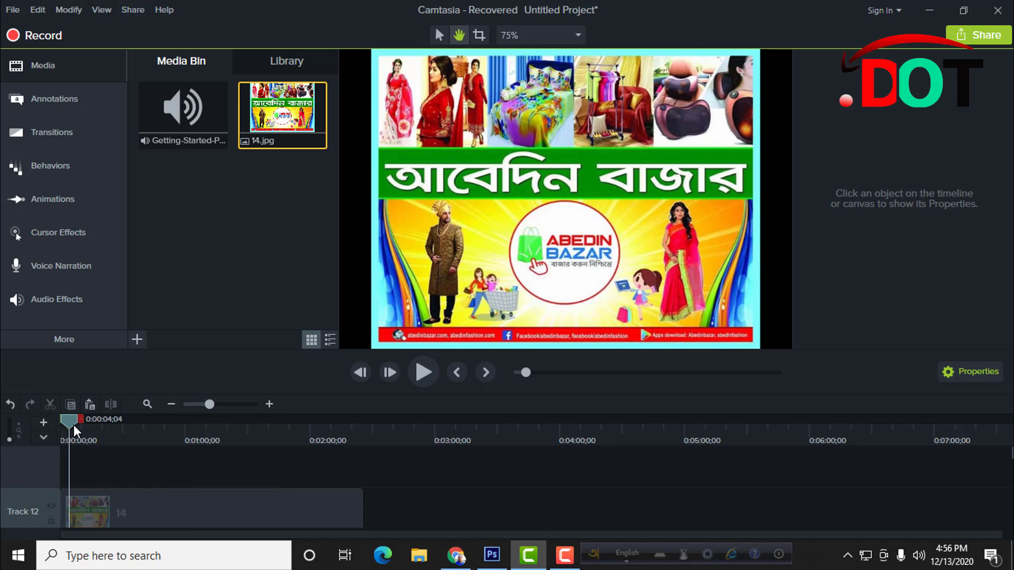
{"action": "left_click_drag", "start_coordinate": [74, 425], "coordinate": [36, 423]}
{"action": "scroll", "coordinate": [253, 486], "scroll_direction": "down", "scroll_amount": 2}
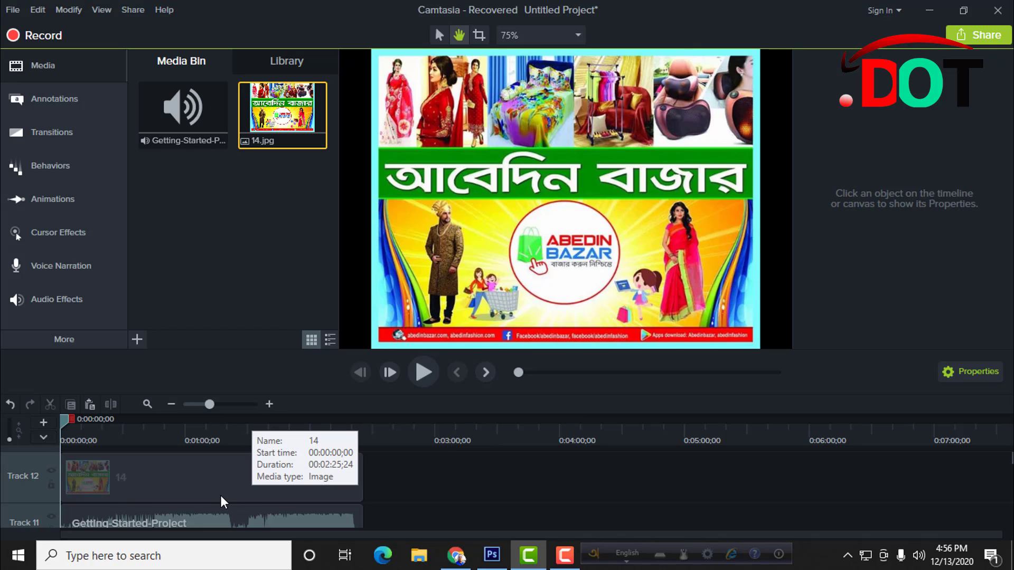
- Select the image clip on Track 12 and the audio clip on Track 11 in turn, and clear the selection
{"action": "left_click", "coordinate": [197, 484]}
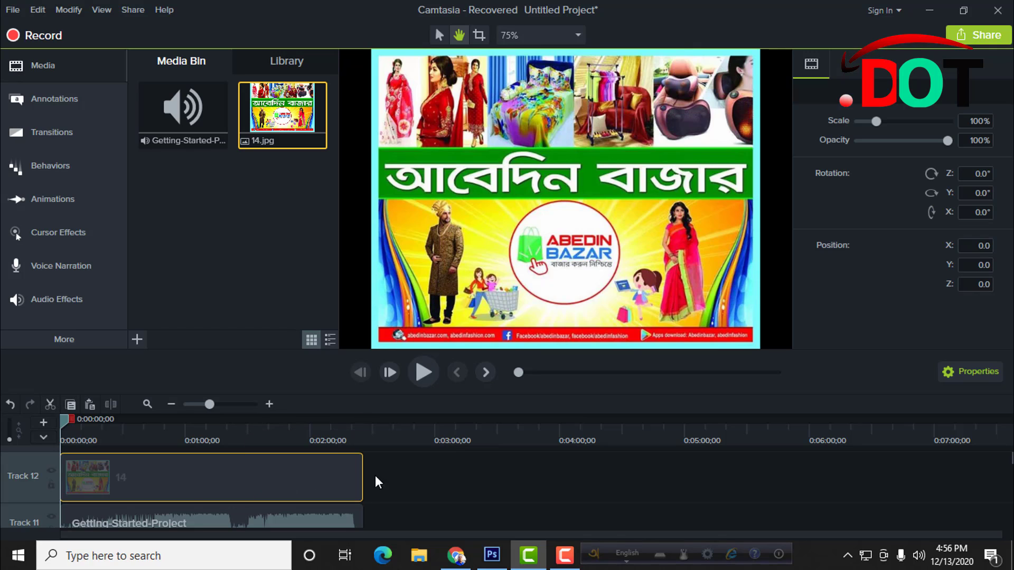
{"action": "left_click", "coordinate": [377, 478]}
{"action": "left_click", "coordinate": [221, 483]}
{"action": "left_click", "coordinate": [220, 517]}
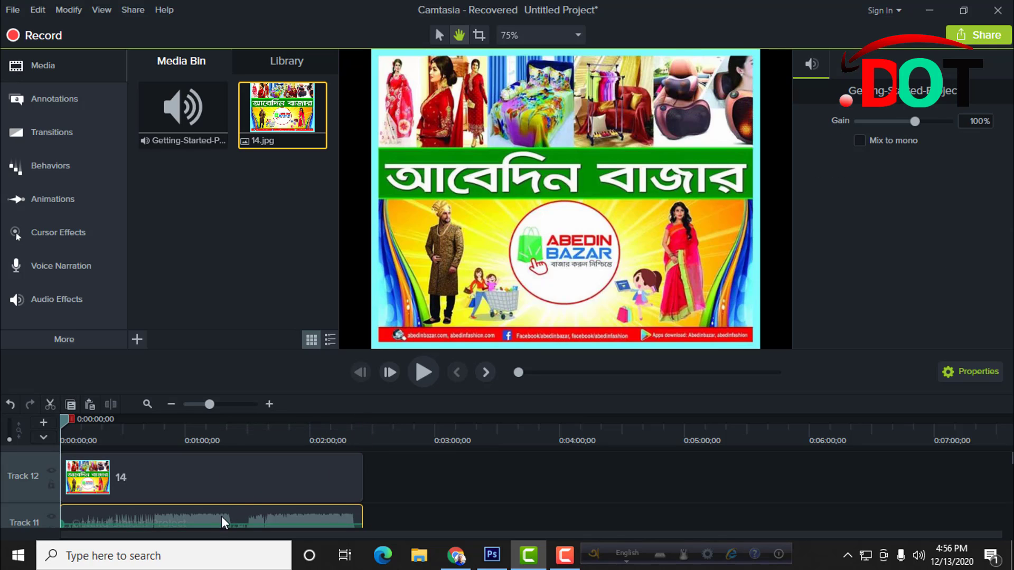
{"action": "left_click", "coordinate": [260, 486]}
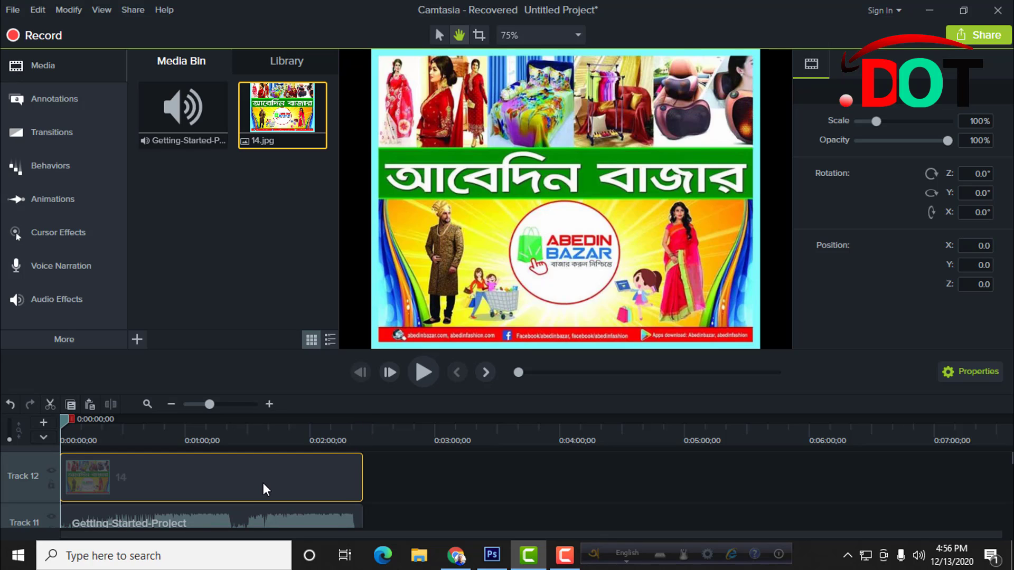
{"action": "left_click", "coordinate": [486, 484]}
{"action": "left_click", "coordinate": [343, 480]}
{"action": "key", "text": "ctrl+z"}
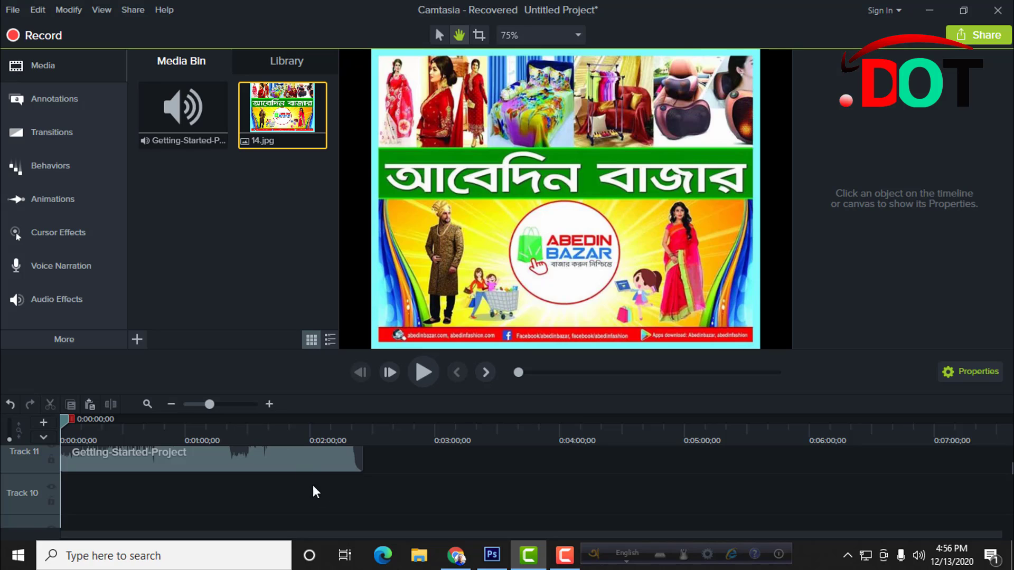
{"action": "key", "text": "ctrl+y"}
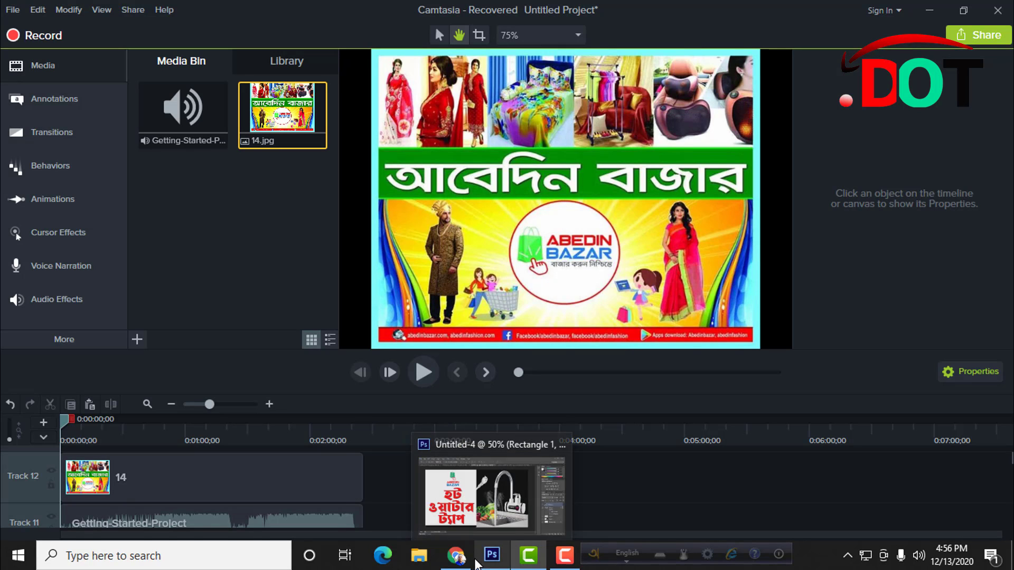
- Select the 14 image clip on Track 12 again and bring the audio track below it into view
{"action": "mouse_move", "coordinate": [455, 555]}
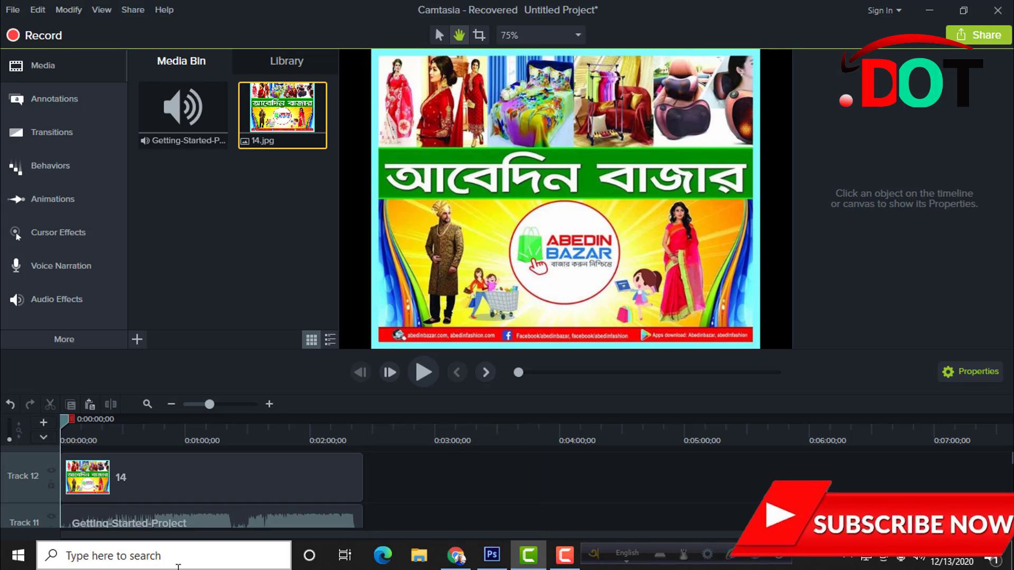
{"action": "left_click", "coordinate": [242, 478]}
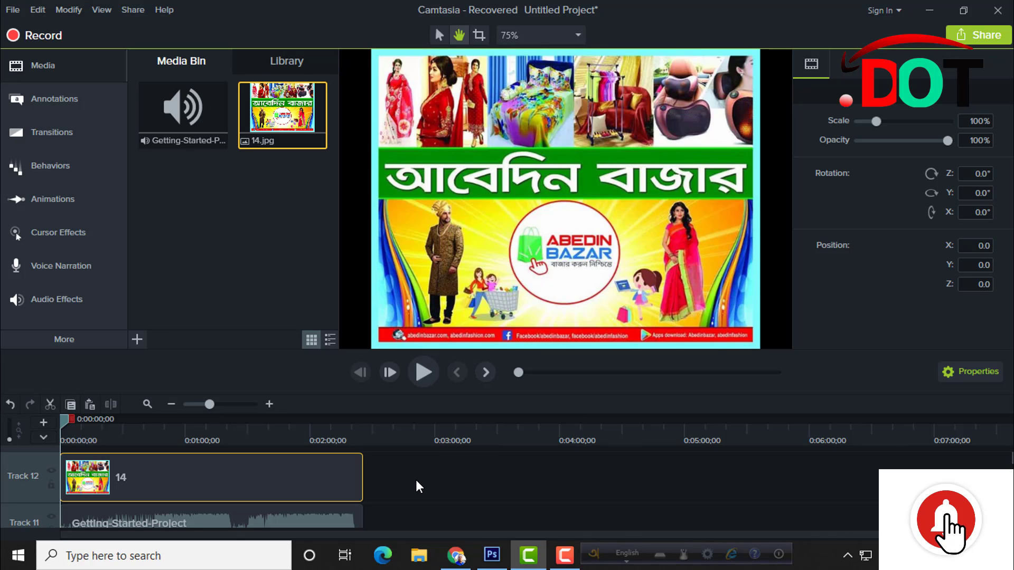
{"action": "scroll", "coordinate": [359, 486], "scroll_direction": "down", "scroll_amount": 1}
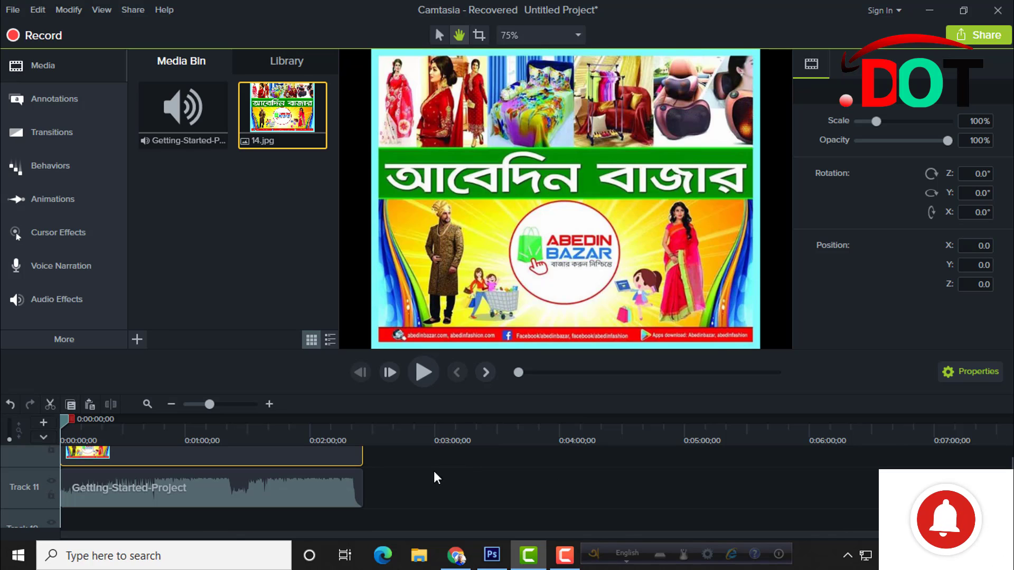